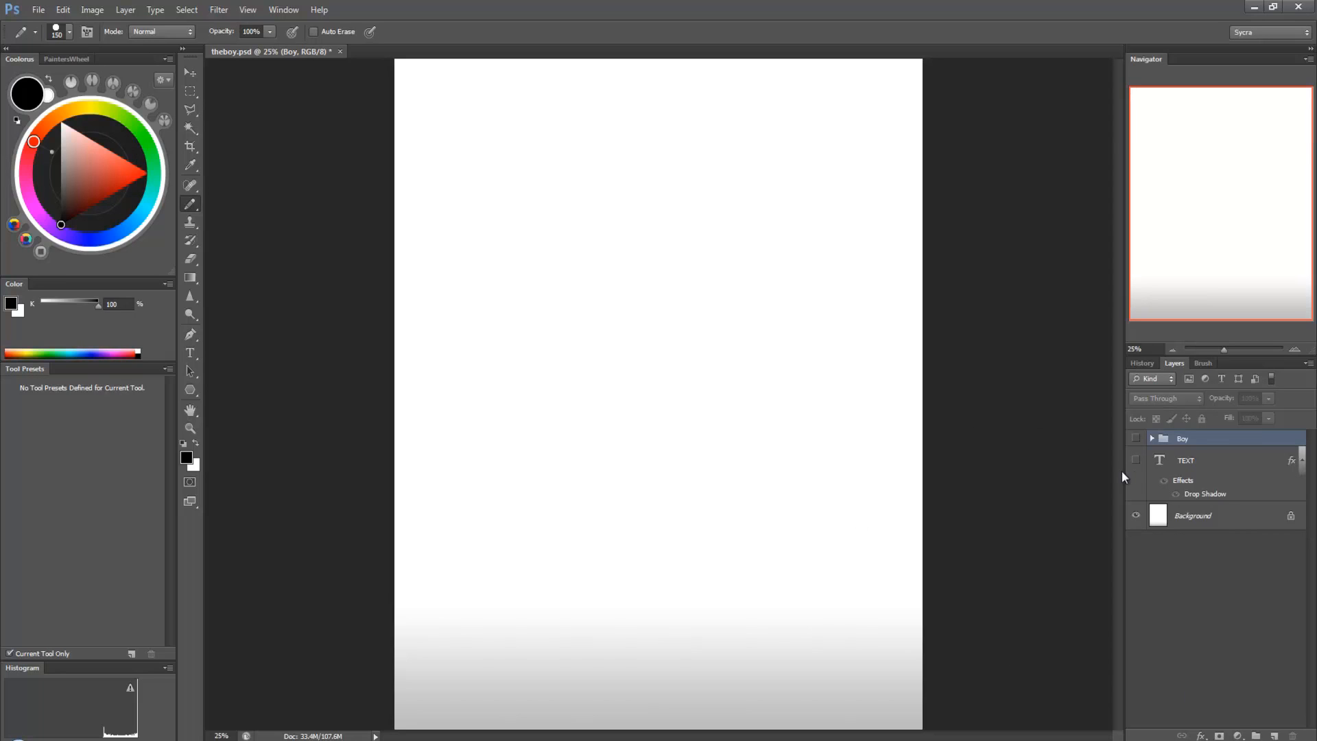
Step: Make the TEXT layer and the Boy group visible, and expand the Boy group to show its layers
click(1136, 461)
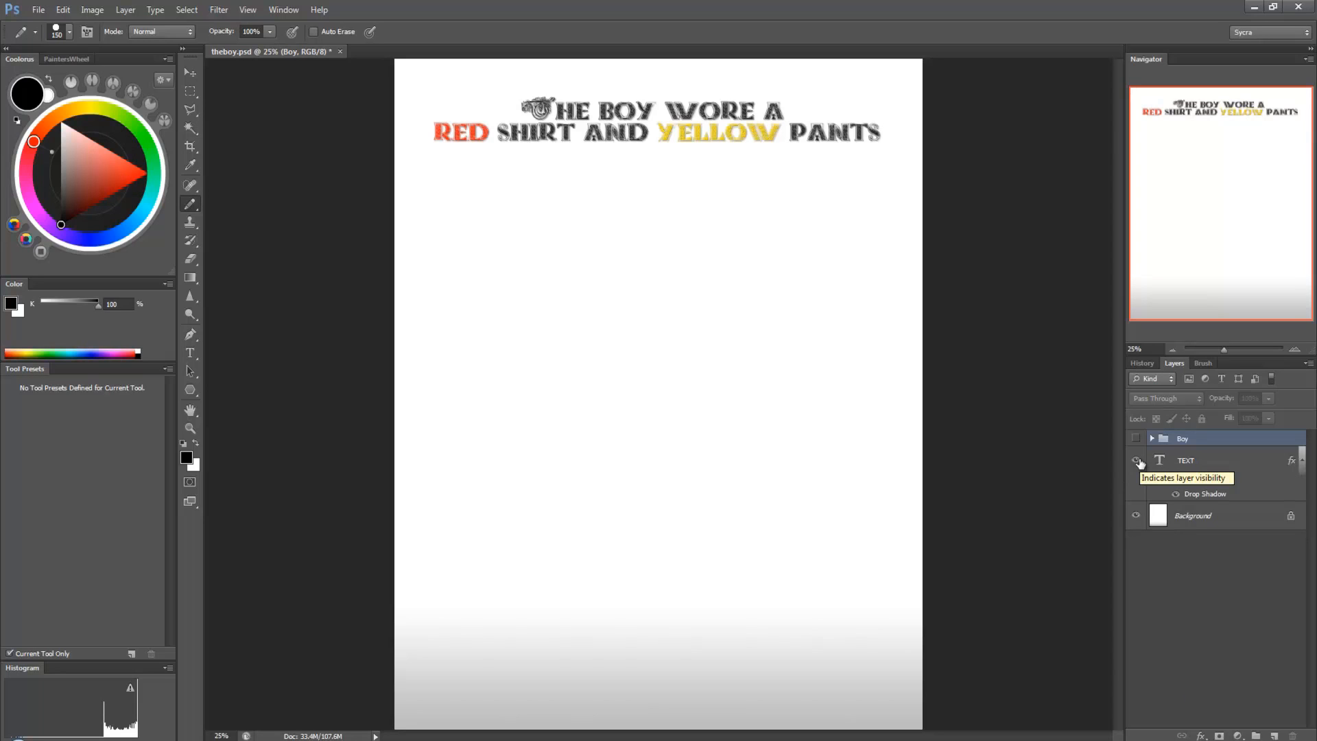
click(1137, 439)
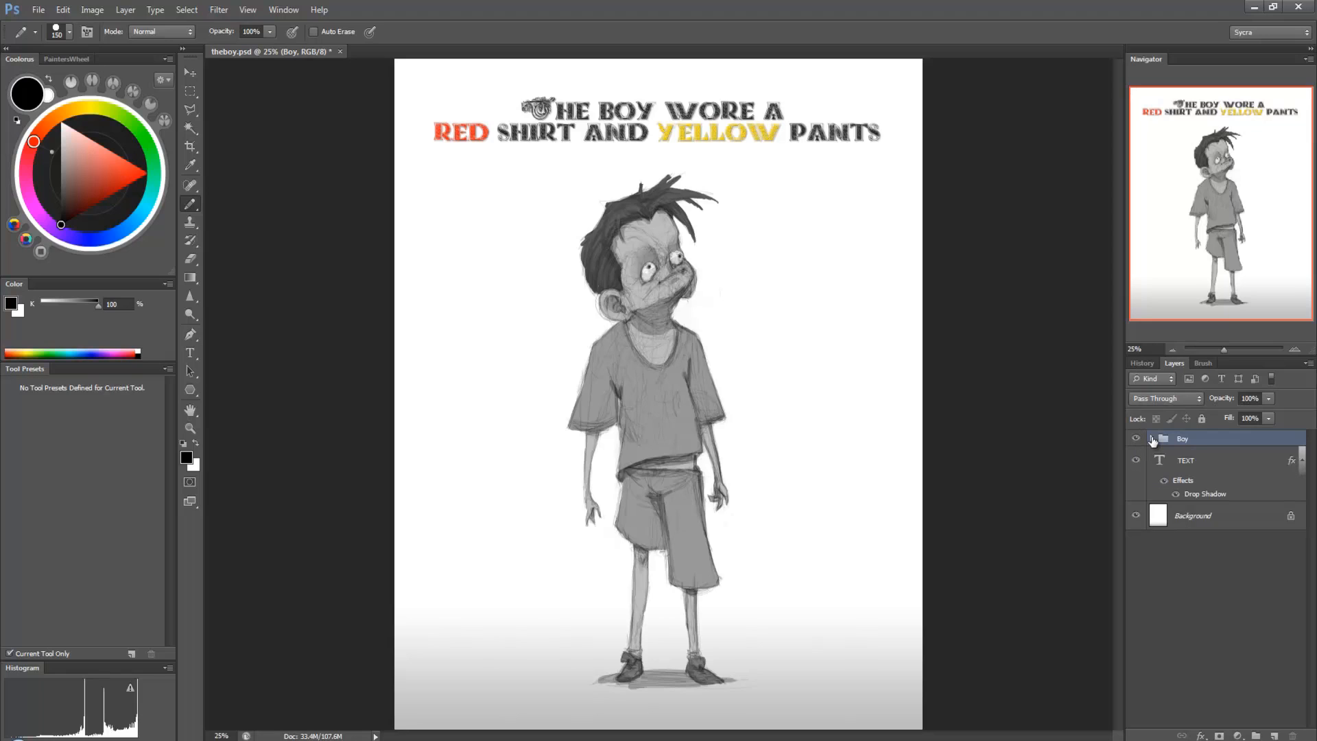
click(1153, 439)
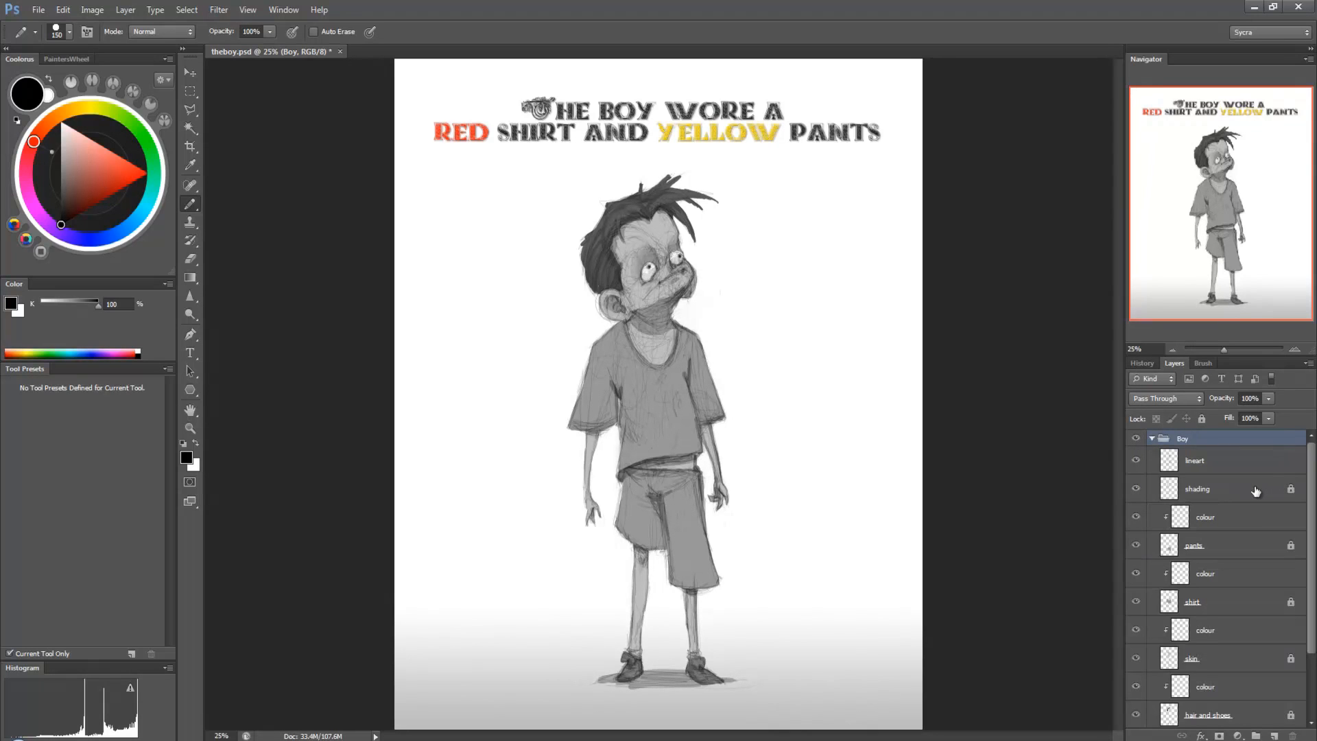
Step: Paint the boy's face, neck, arms, midriff and legs light peach on the colour layer clipped to the skin layer
scroll(1250, 503, down, 3)
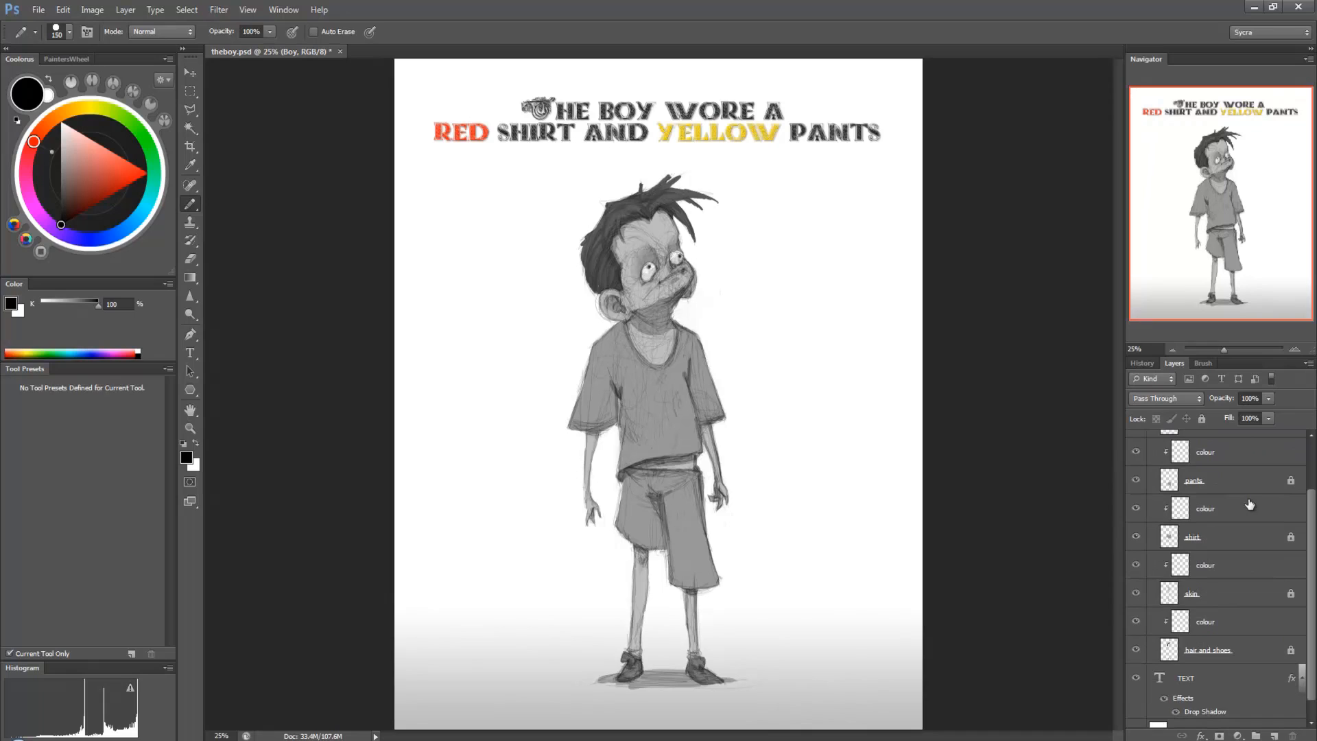
click(1238, 555)
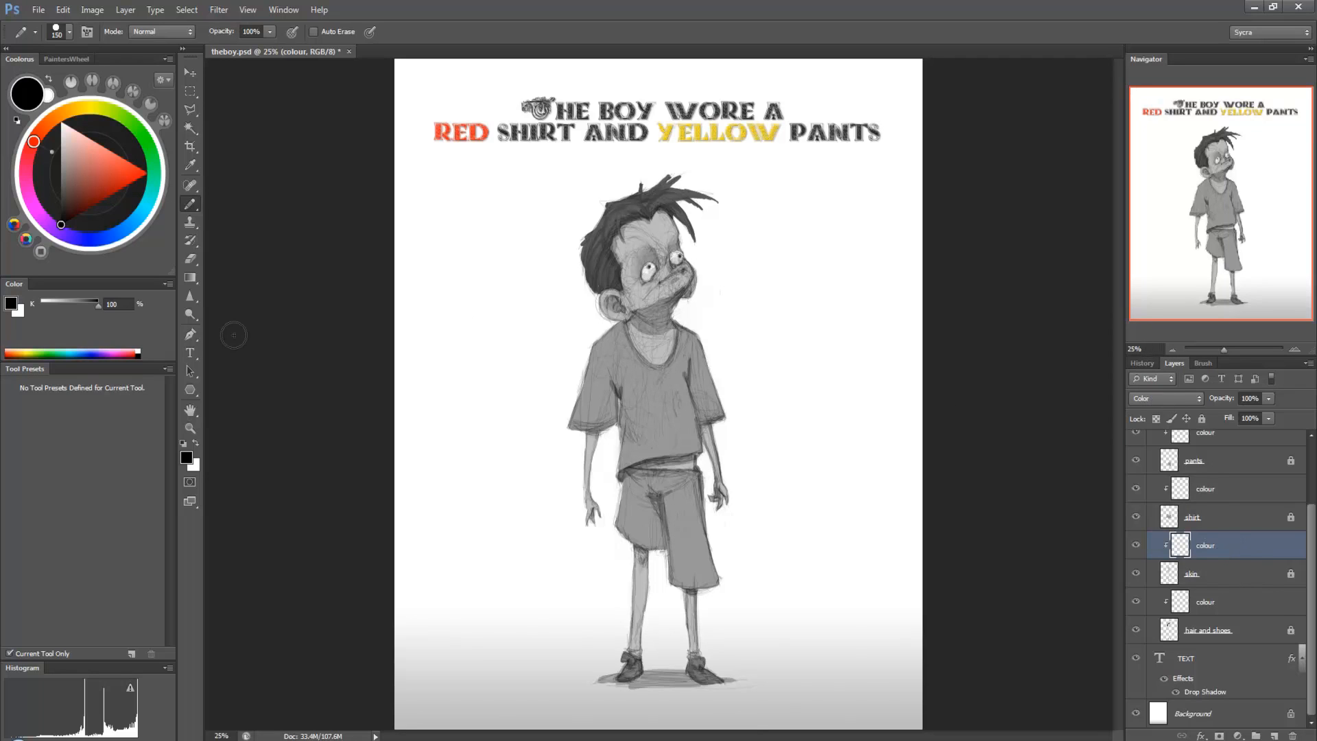
click(55, 118)
drag(96, 180, 84, 151)
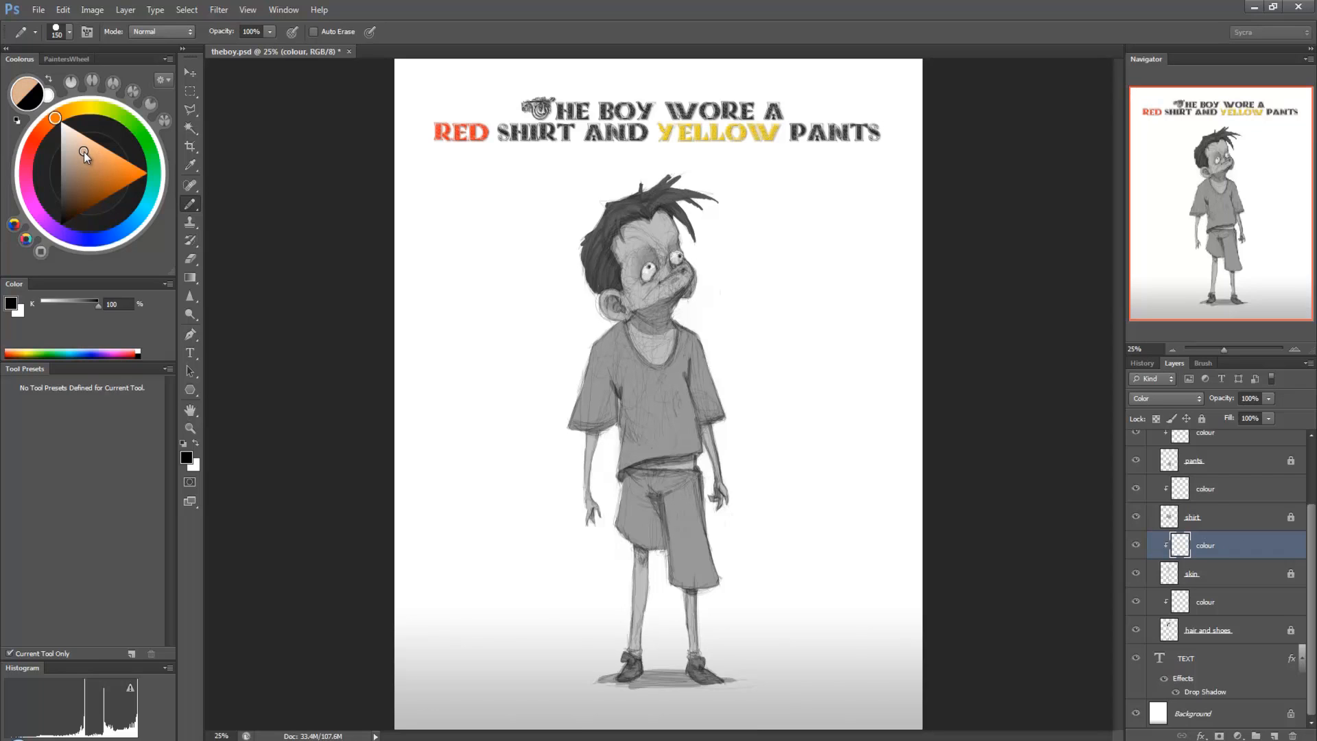
right_click(636, 250)
click(629, 278)
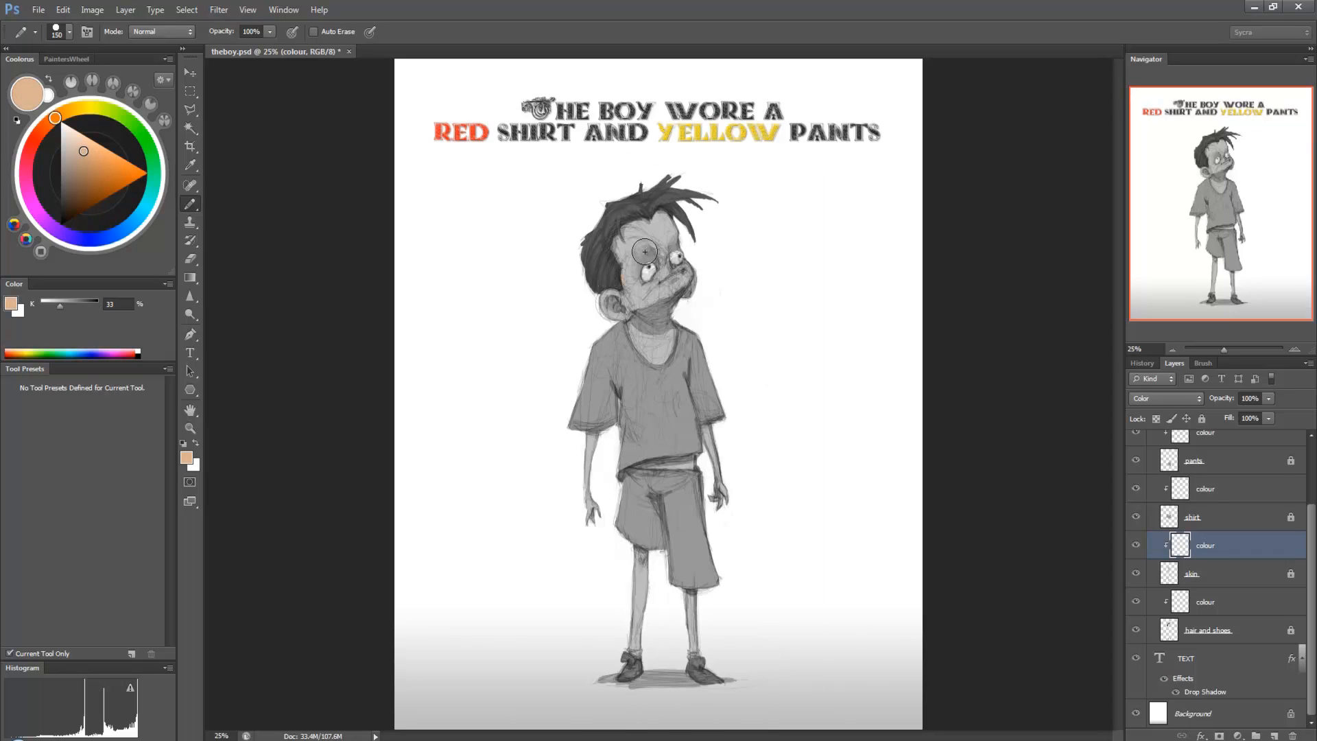
mouse_move(632, 250)
mouse_down()
mouse_move(627, 221)
mouse_move(668, 290)
mouse_move(695, 242)
mouse_move(641, 353)
mouse_up()
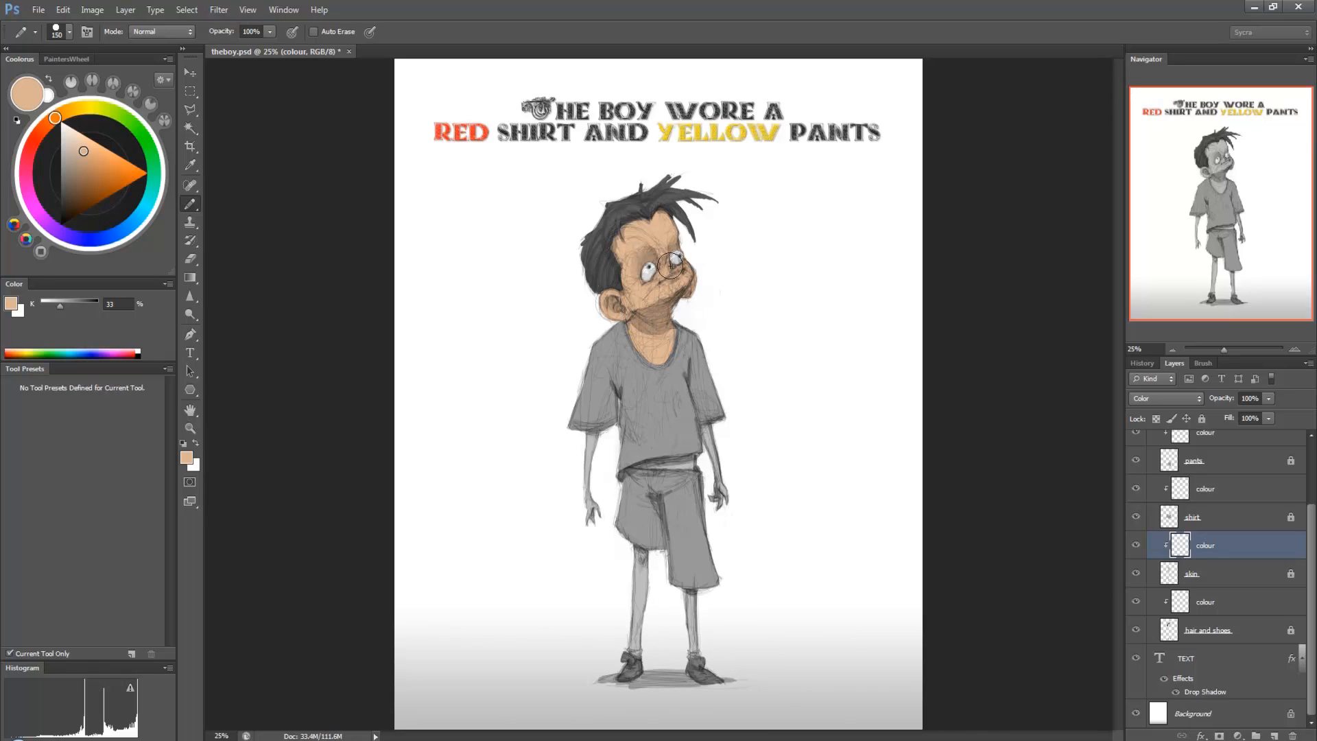
mouse_move(724, 428)
mouse_down()
mouse_move(729, 516)
mouse_move(708, 476)
mouse_move(625, 474)
mouse_move(718, 442)
mouse_up()
mouse_move(592, 439)
mouse_down()
mouse_move(591, 541)
mouse_move(606, 582)
mouse_move(640, 629)
mouse_move(636, 581)
mouse_move(701, 631)
mouse_up()
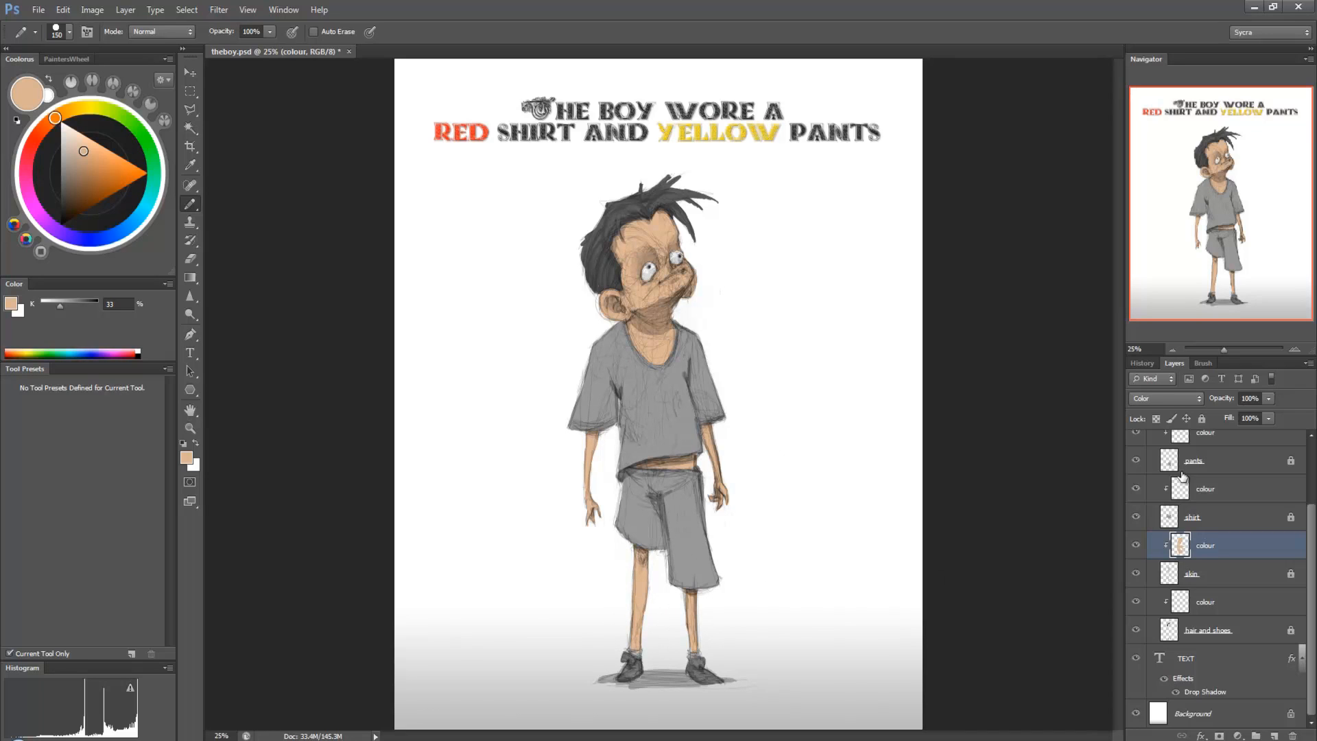
Step: Paint the boy's hair brown on the colour layer clipped to the hair and shoes layer
click(1249, 604)
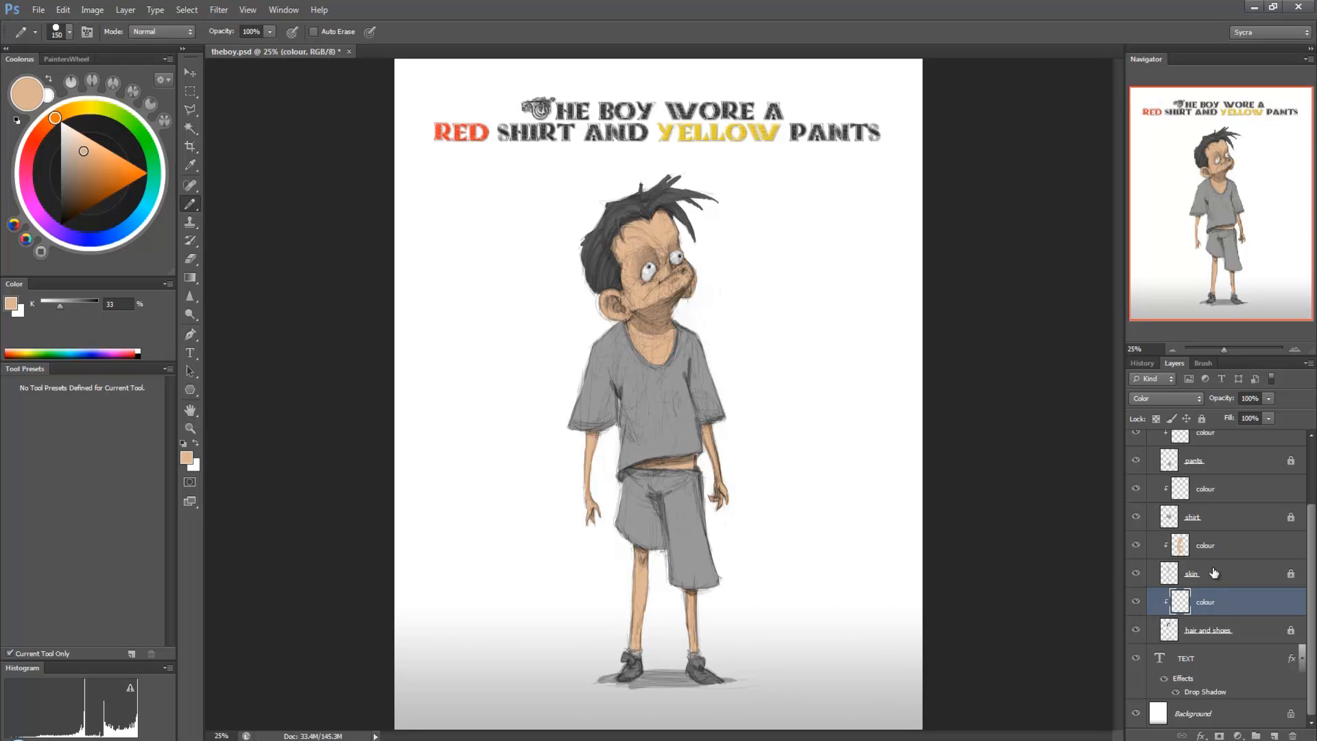
drag(76, 172, 81, 196)
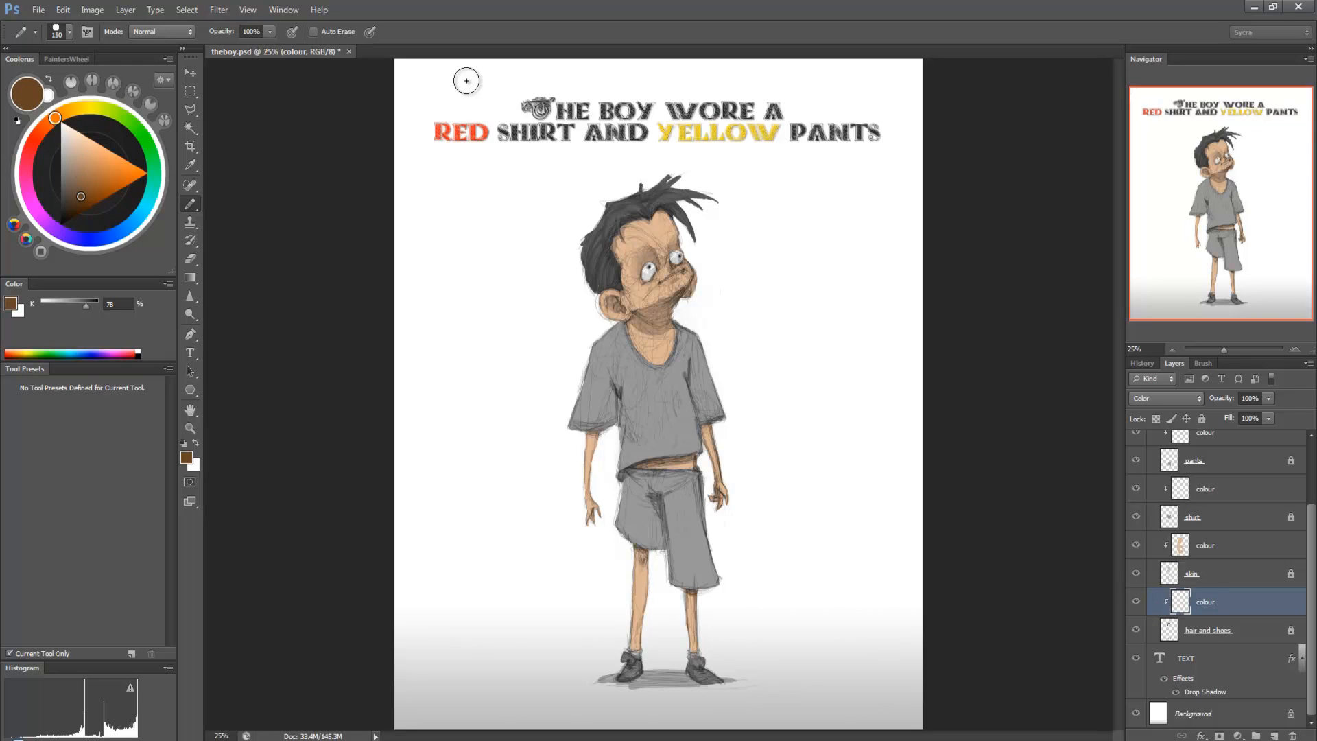
mouse_move(609, 230)
mouse_down()
mouse_move(639, 190)
mouse_move(693, 171)
mouse_move(697, 219)
mouse_move(605, 215)
mouse_move(592, 256)
mouse_move(631, 280)
mouse_up()
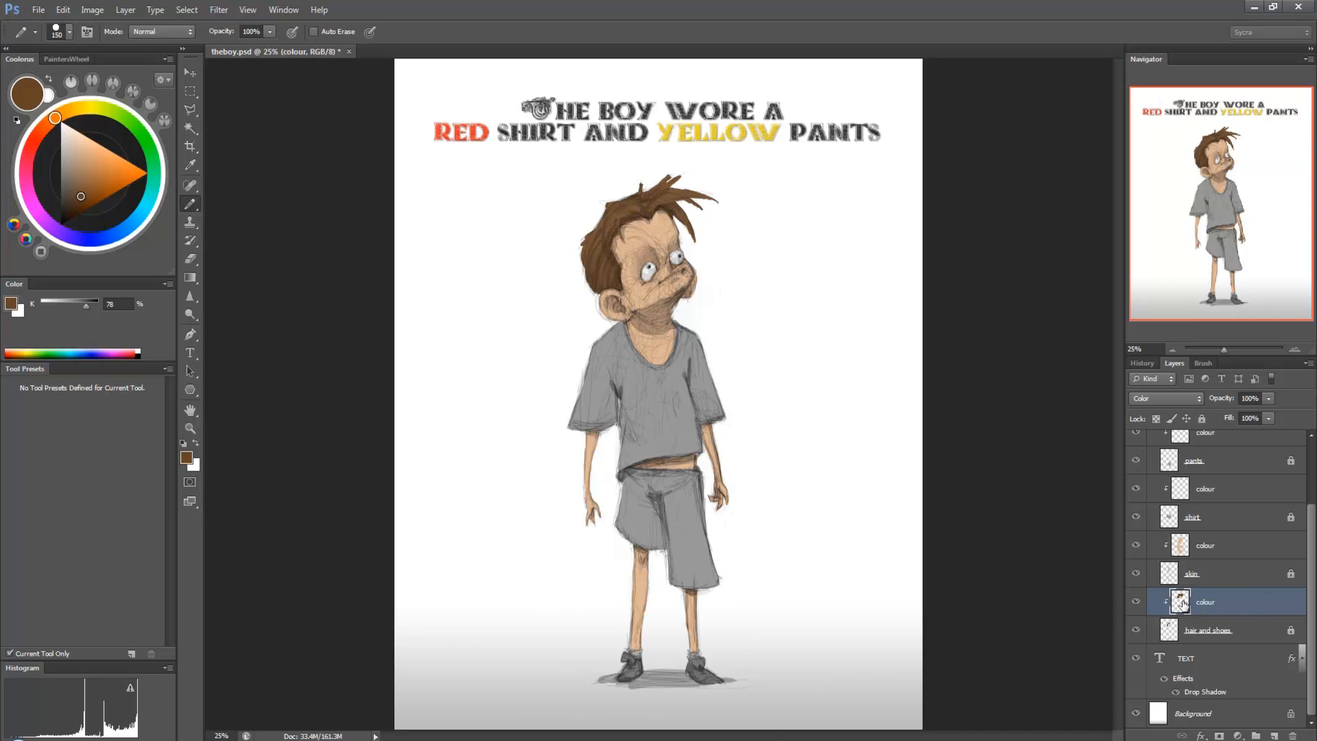
Step: Choose a muted blue and paint both of the boy's shoes with it on the same colour layer
click(91, 237)
drag(77, 197, 73, 185)
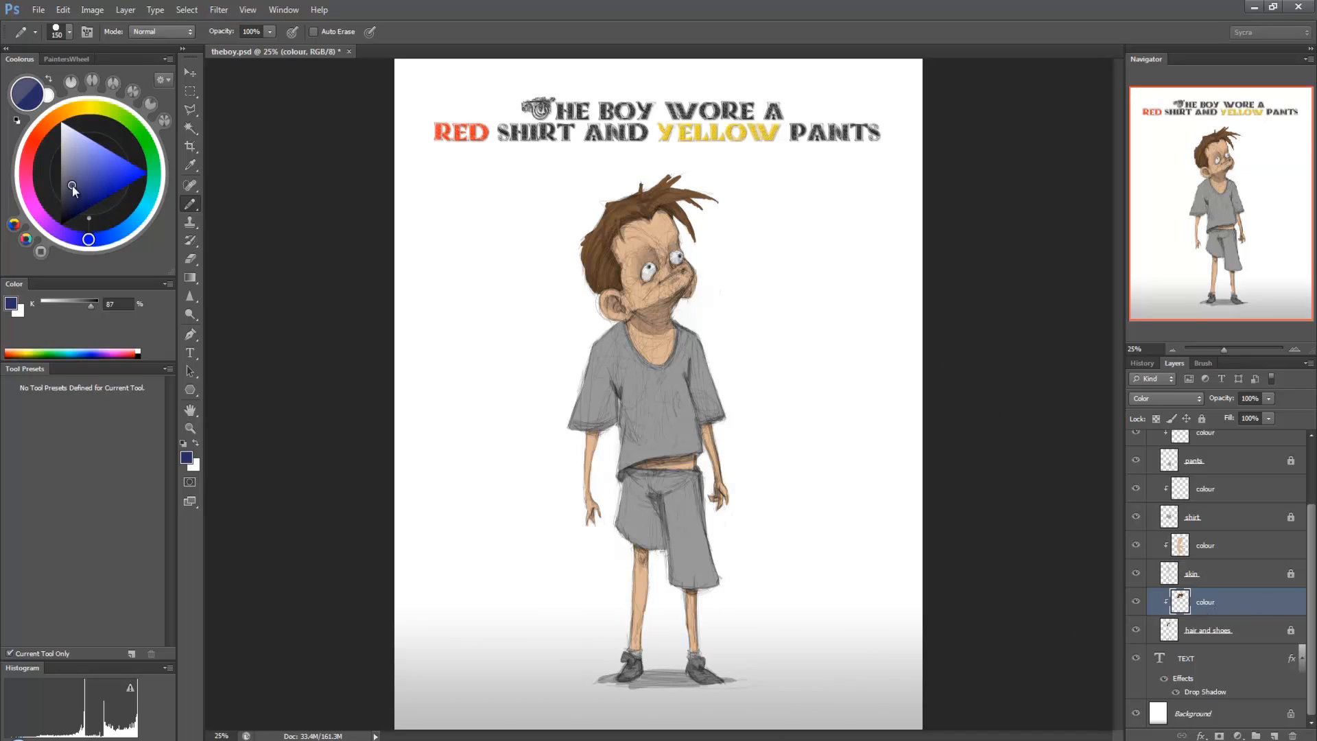
click(107, 241)
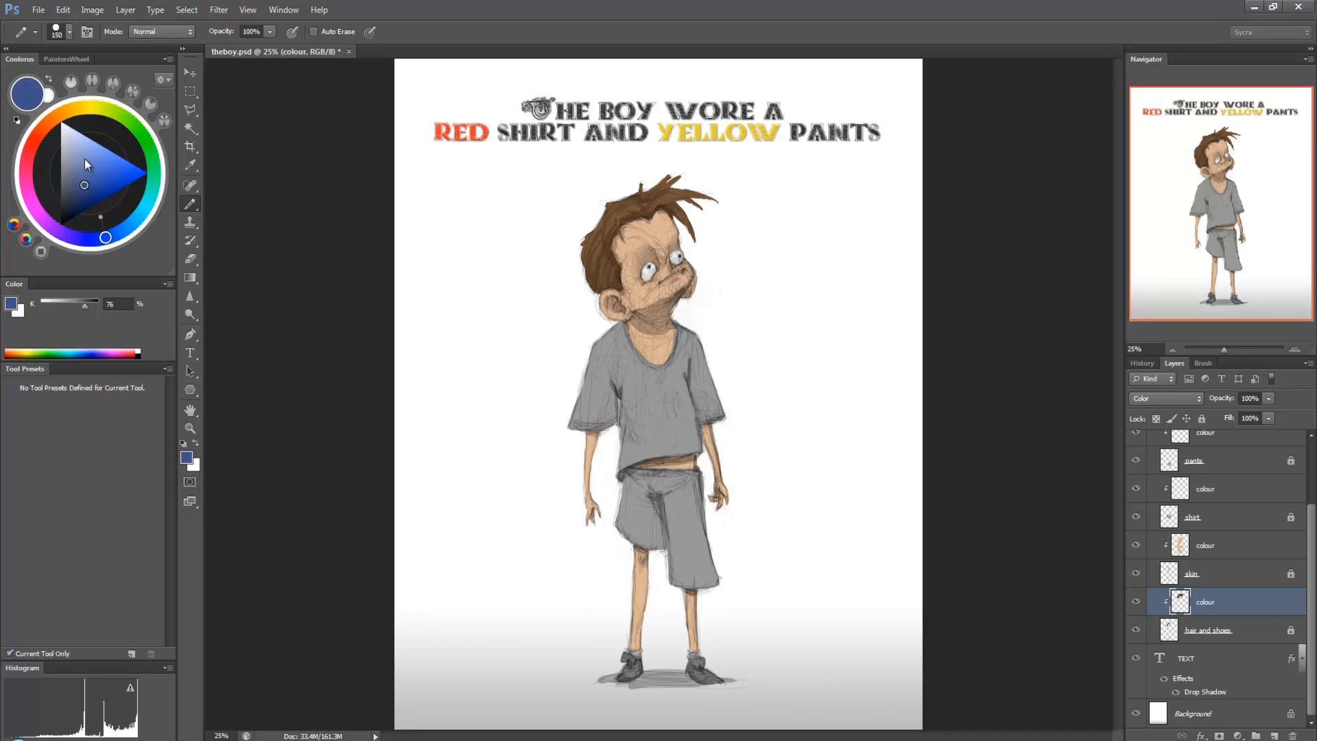
mouse_move(626, 647)
mouse_down()
mouse_move(690, 662)
mouse_move(719, 677)
mouse_up()
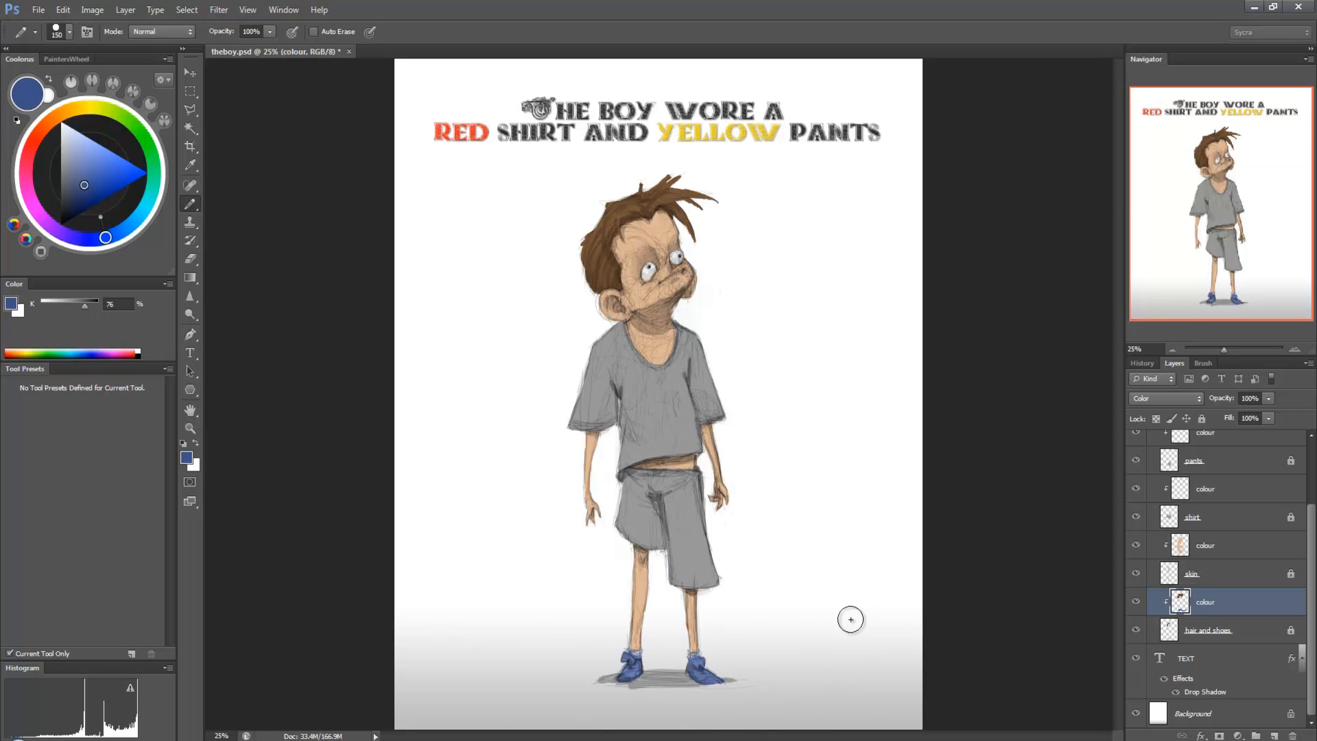
Step: Paint the boy's shirt with a fully saturated red on the colour layer clipped to the shirt layer
scroll(1243, 534, up, 2)
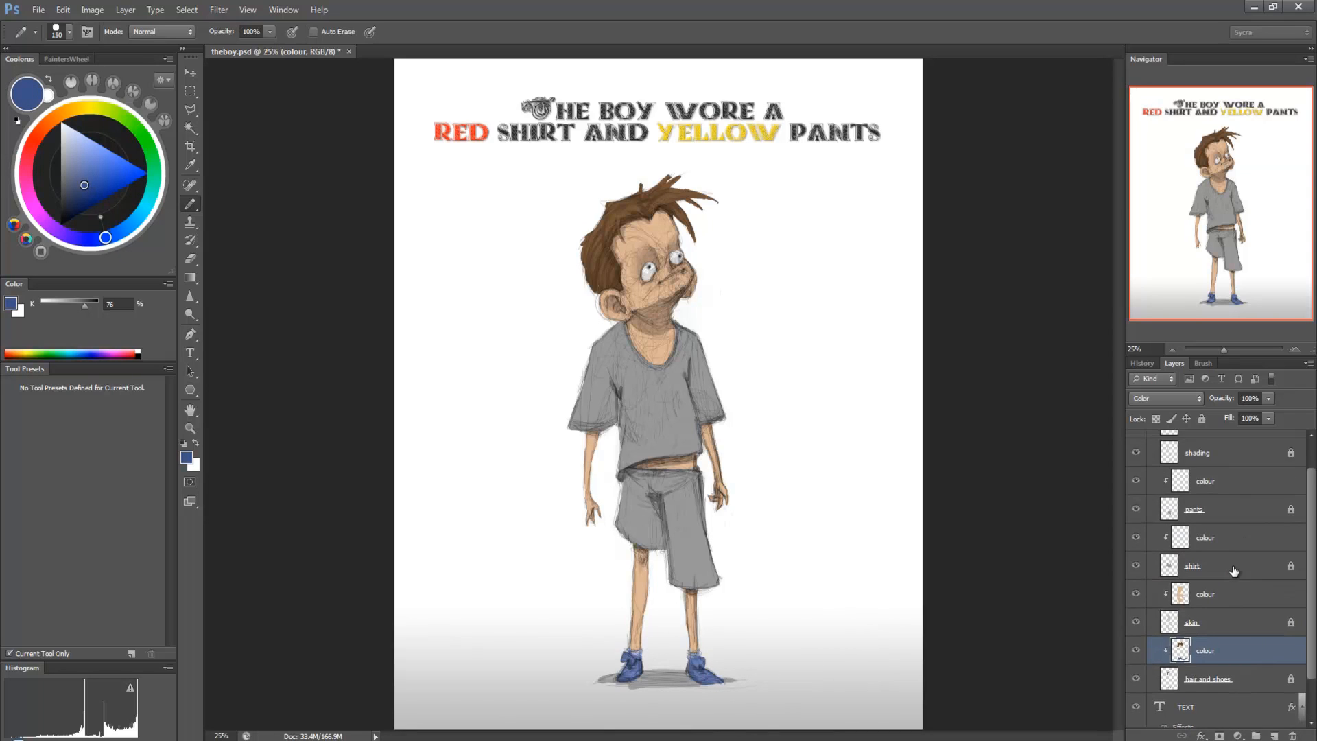
click(1223, 538)
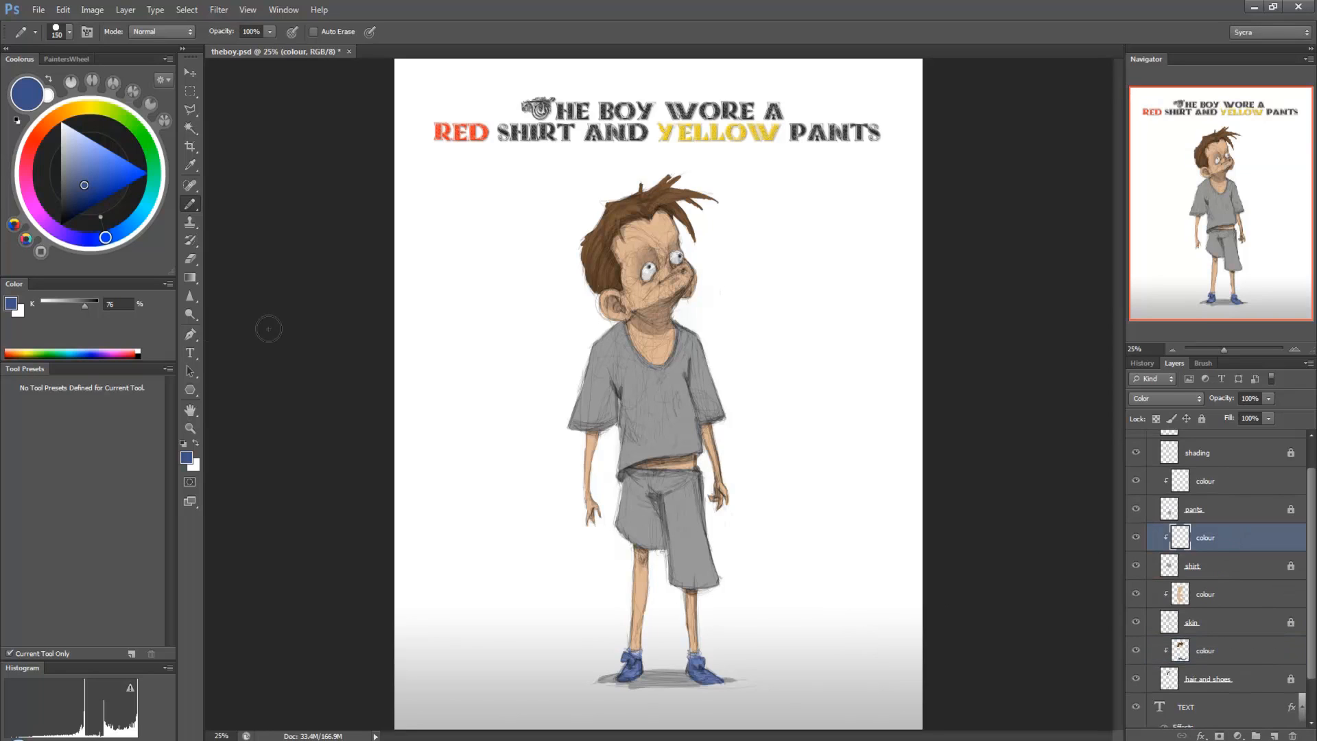
click(39, 133)
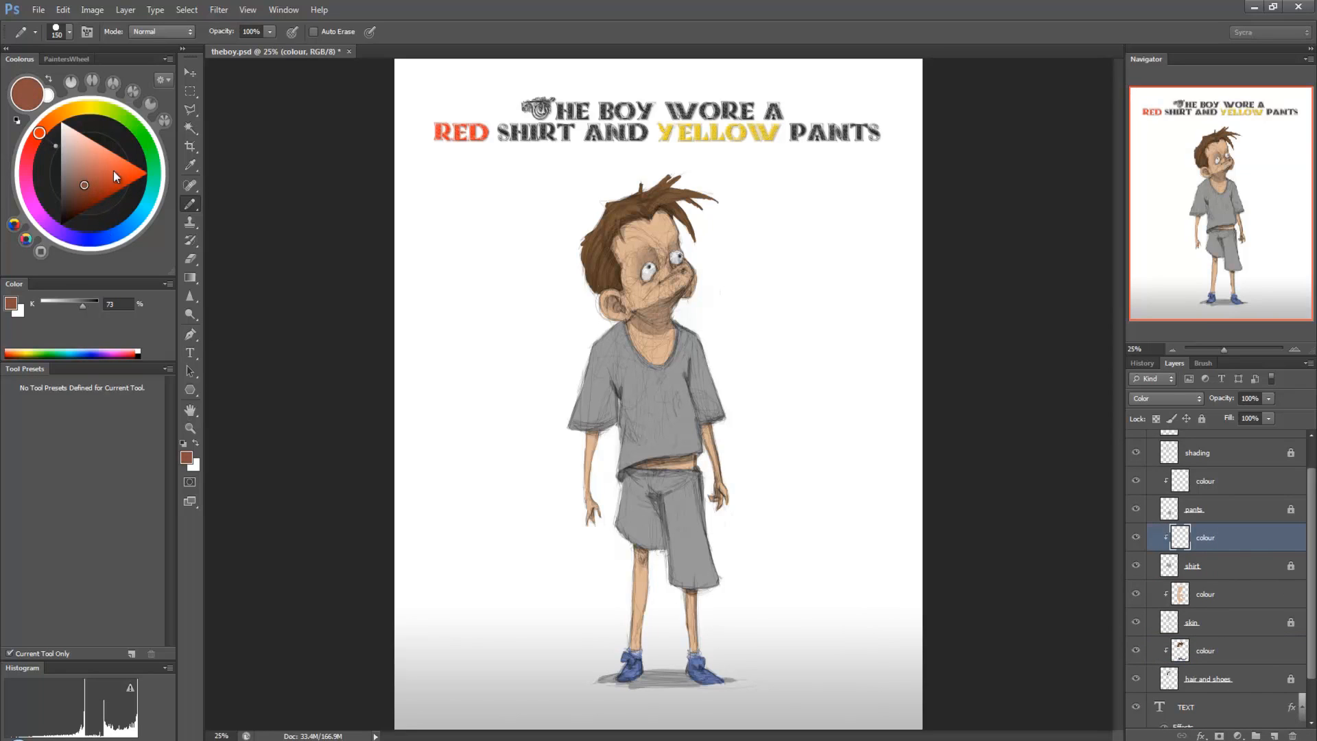
click(147, 173)
drag(40, 134, 36, 143)
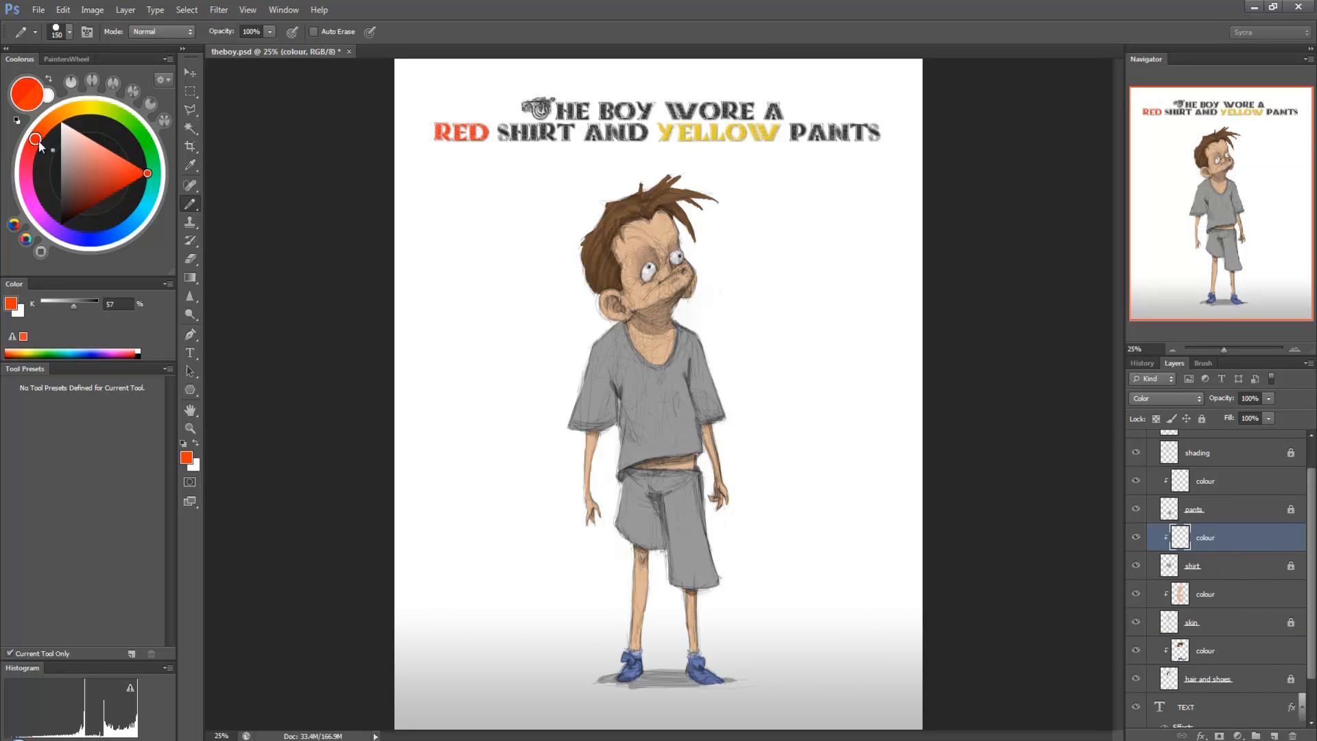
mouse_move(727, 323)
mouse_down()
mouse_move(717, 375)
mouse_move(696, 328)
mouse_move(695, 349)
mouse_move(667, 343)
mouse_move(685, 442)
mouse_move(654, 468)
mouse_move(596, 473)
mouse_move(569, 457)
mouse_move(592, 430)
mouse_up()
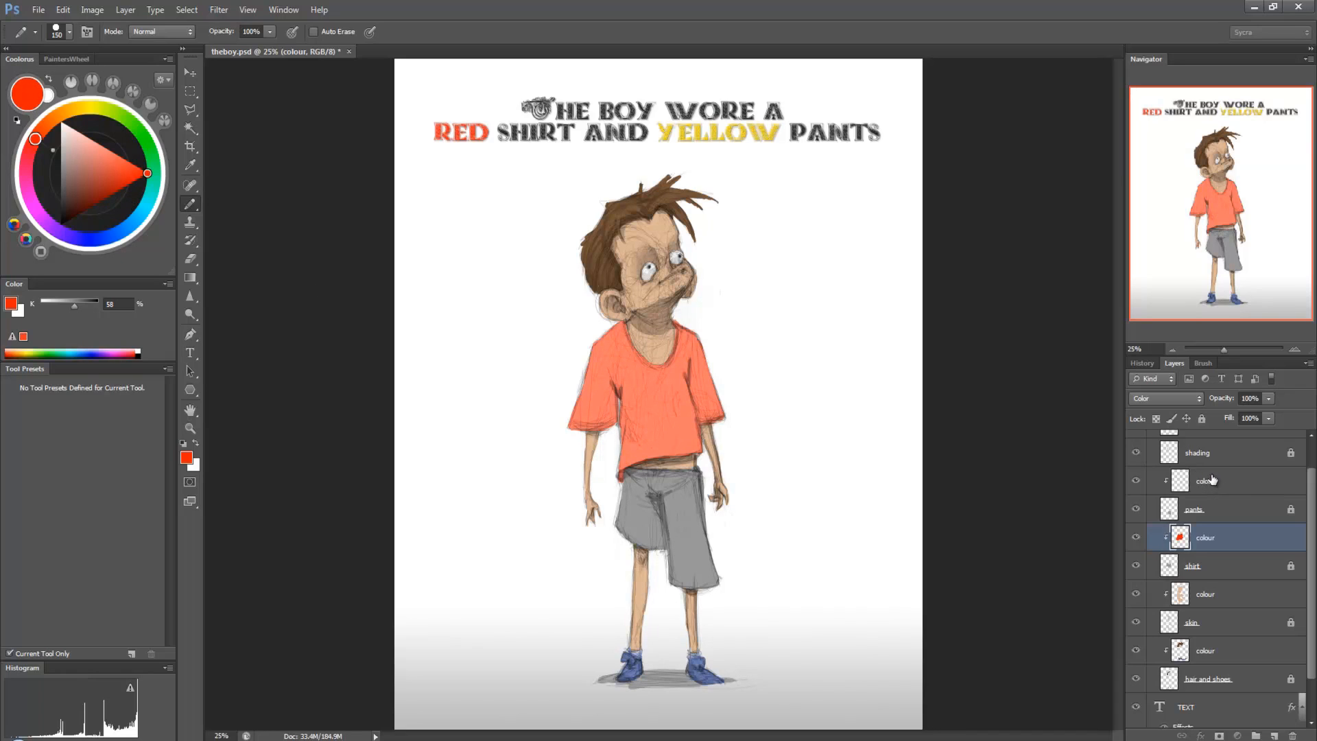
Step: Paint the boy's pants with a saturated yellow on the colour layer clipped to the pants layer
click(1207, 482)
click(81, 109)
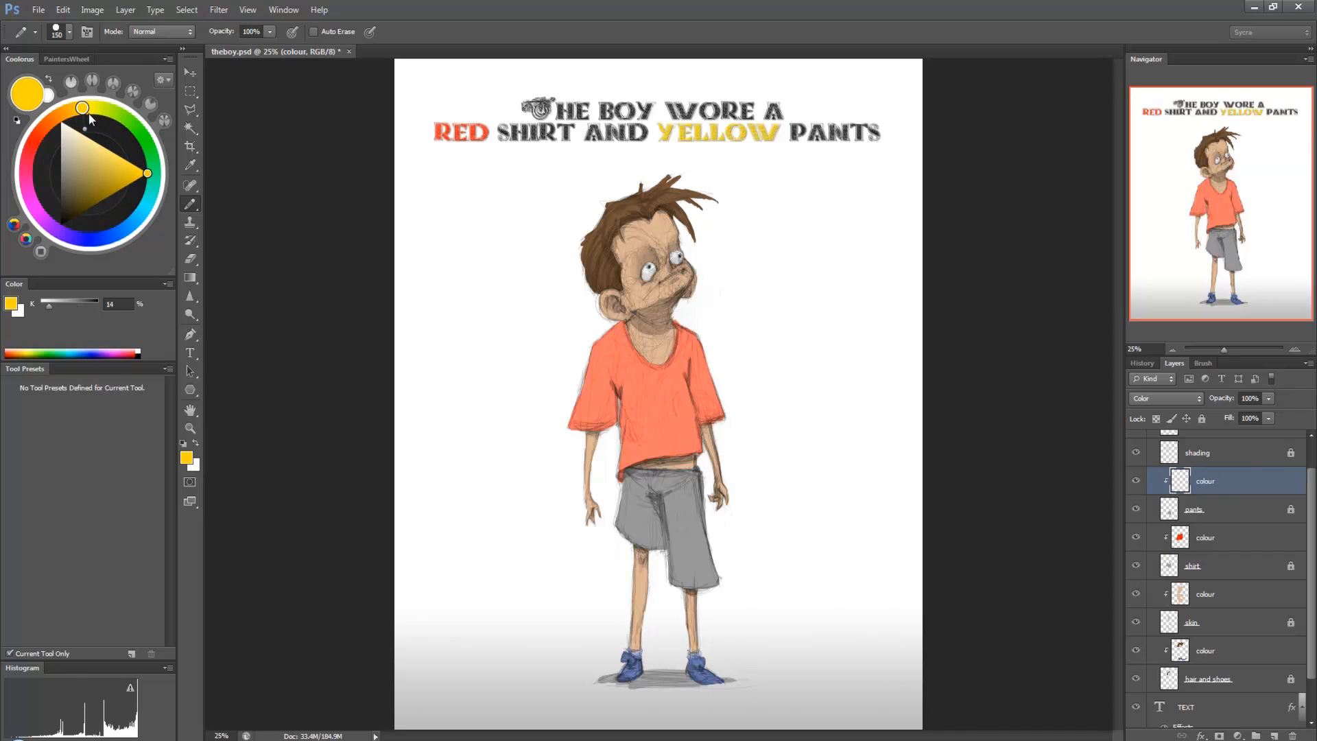
mouse_move(647, 531)
mouse_down()
mouse_move(641, 483)
mouse_move(623, 519)
mouse_move(626, 499)
mouse_move(669, 508)
mouse_move(676, 496)
mouse_move(679, 578)
mouse_move(715, 572)
mouse_move(723, 593)
mouse_move(672, 489)
mouse_move(685, 477)
mouse_move(707, 481)
mouse_move(692, 486)
mouse_move(719, 544)
mouse_up()
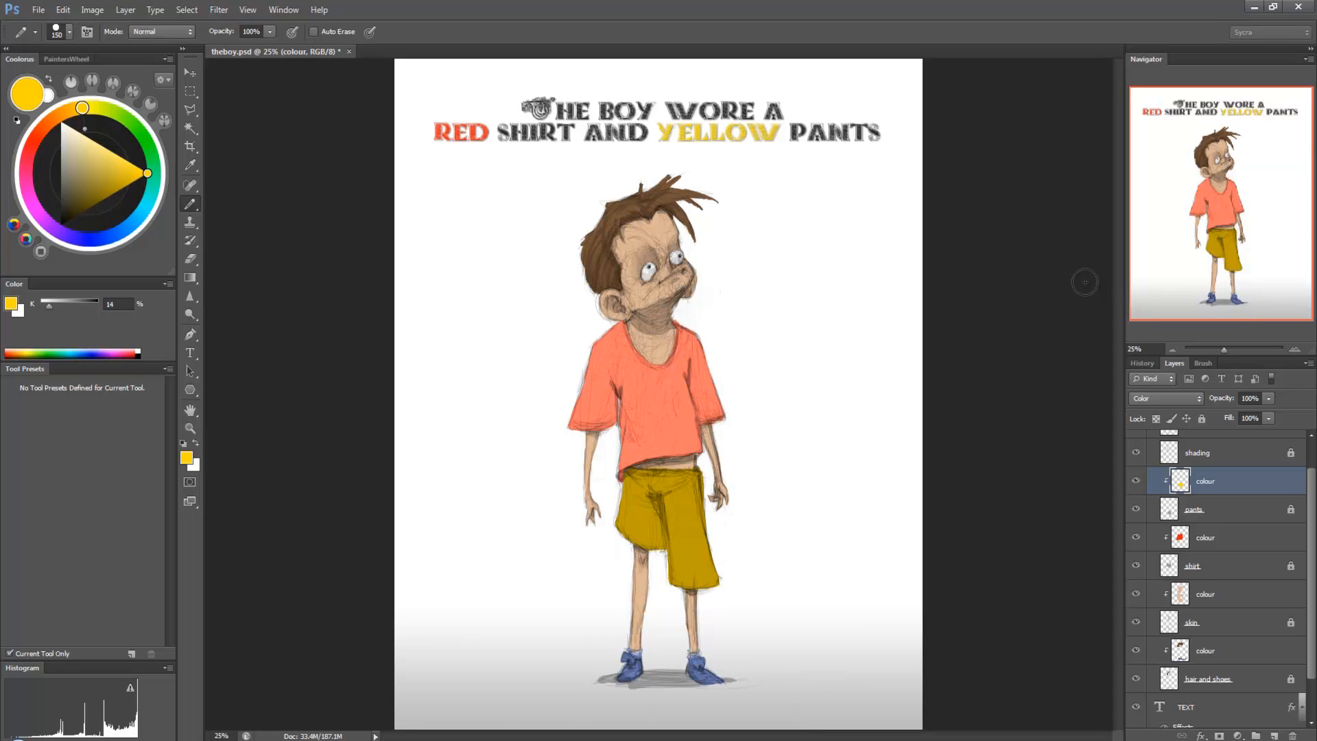
Step: Bring up the colour and value board, and view the Color to Value Reference download from sycra.net's Resources page in the browser
drag(1316, 171, 626, 127)
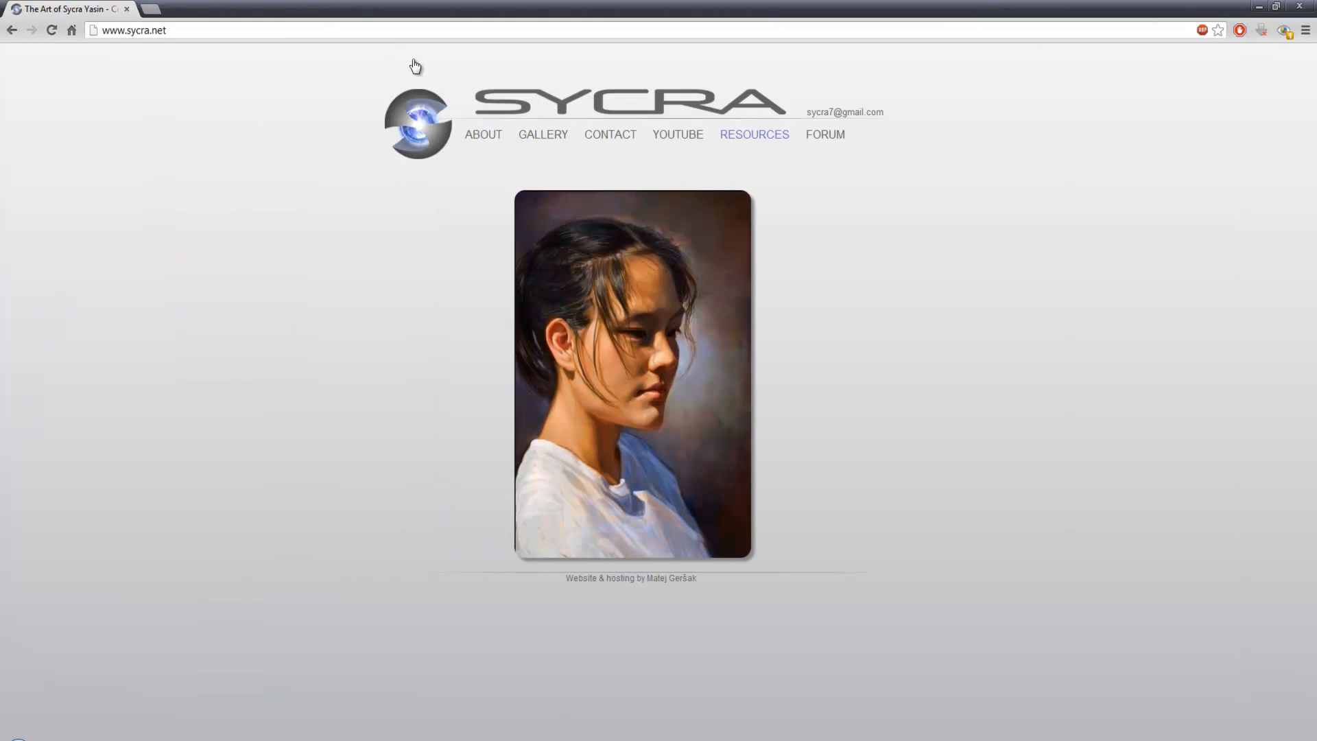
click(748, 138)
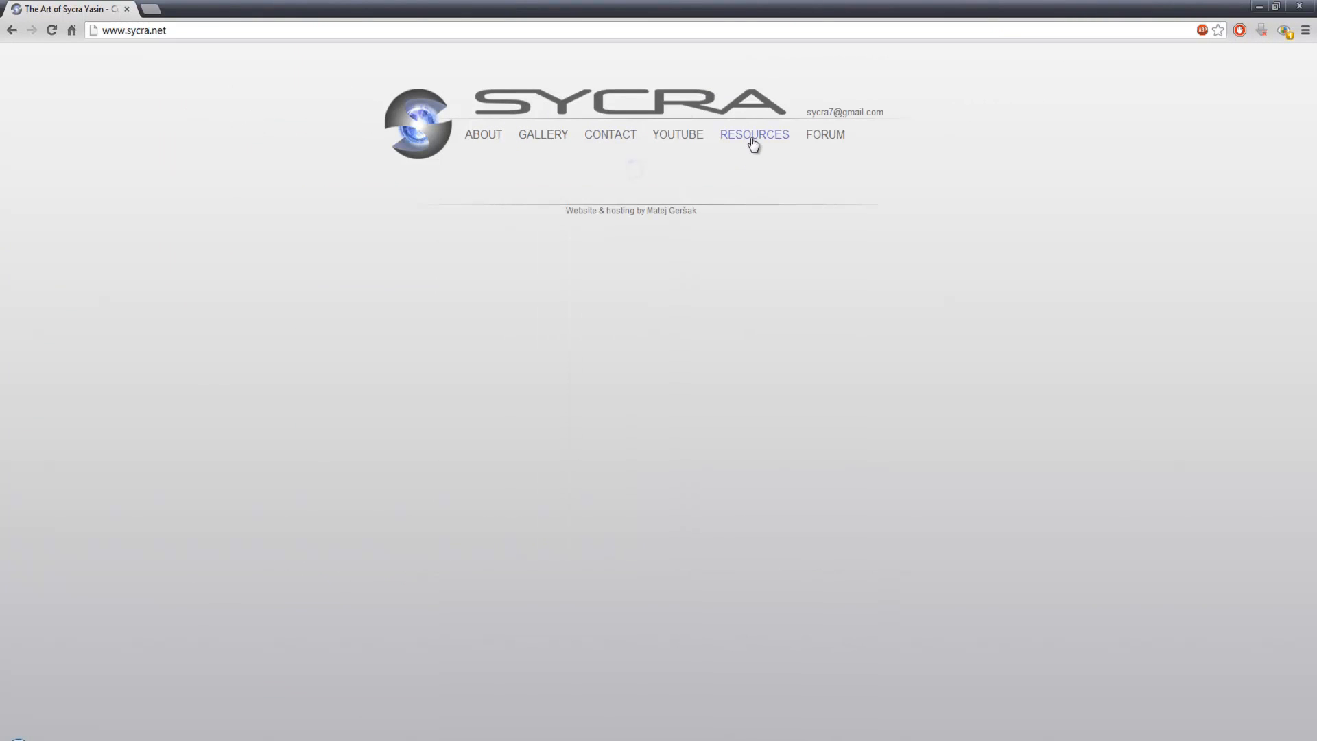
scroll(462, 192, down, 5)
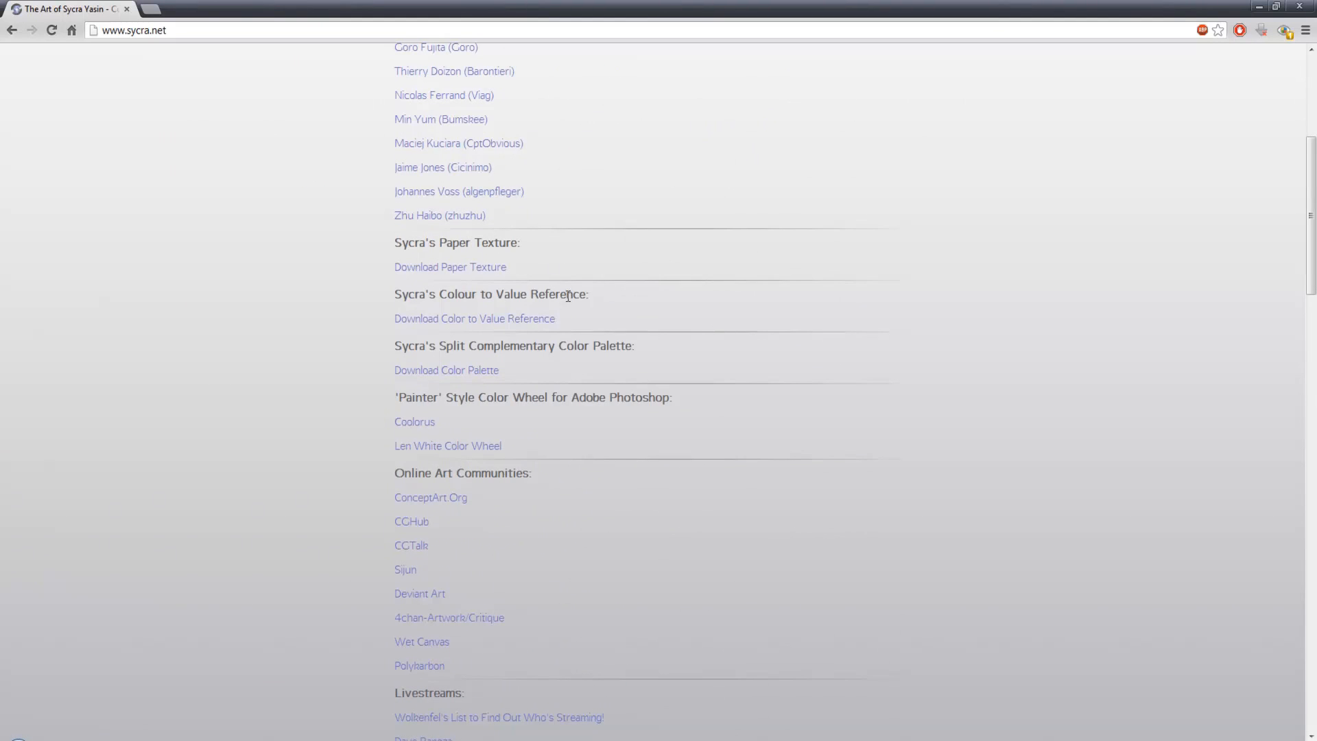
click(504, 320)
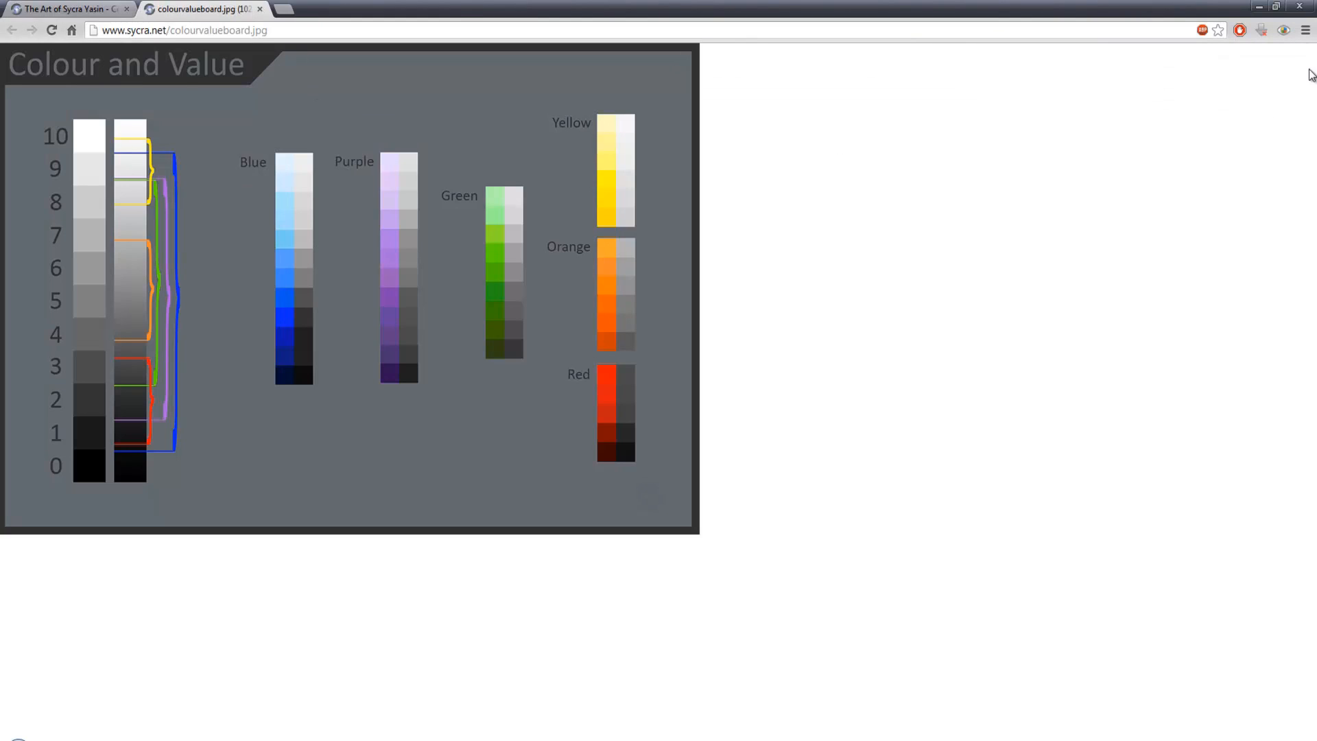
click(1291, 6)
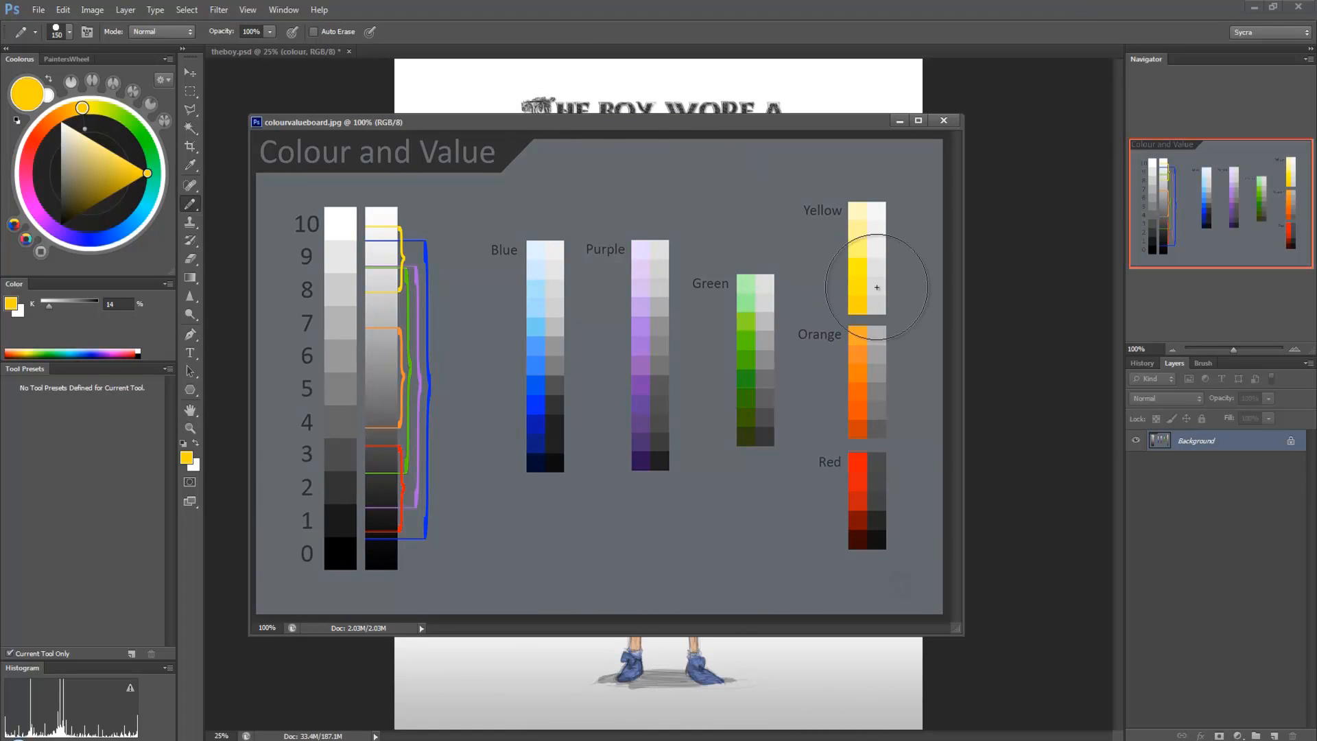
Step: Reduce the brush size to 40 and add a new layer to colourvalueboard.jpg
key(bracketleft)
key(bracketleft)
key(bracketleft)
key(bracketleft)
key(bracketleft)
key(bracketleft)
key(bracketleft)
key(bracketleft)
click(1273, 735)
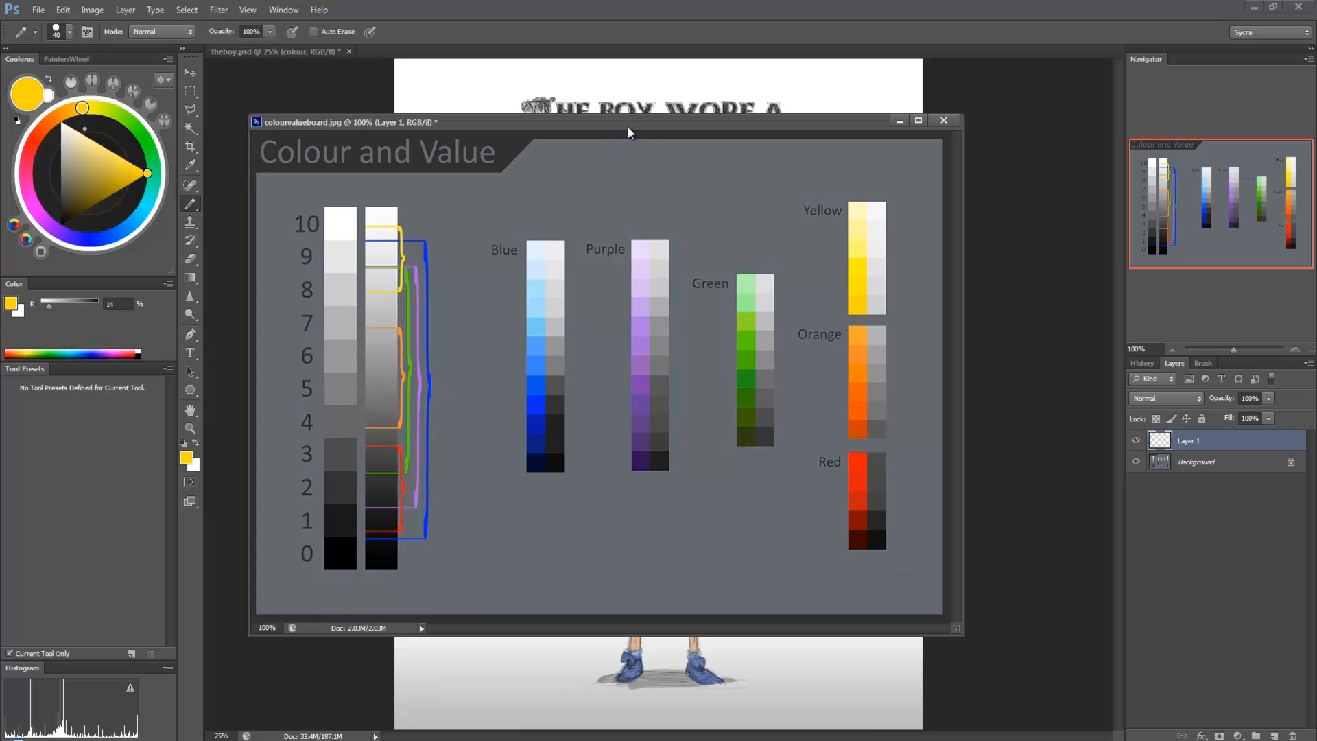
Step: Move the colour board off the canvas and hide the pants and shirt colour layers in theboy.psd
drag(627, 123, 1316, 121)
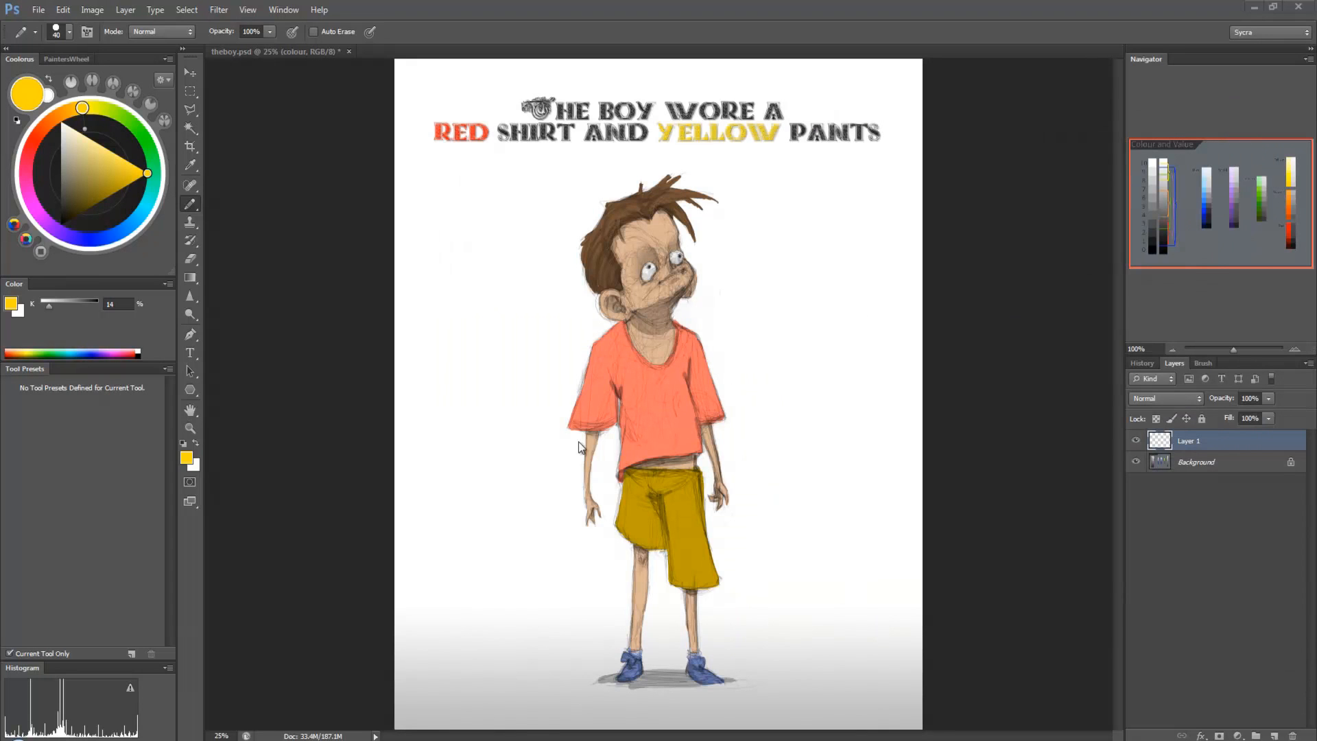
click(878, 367)
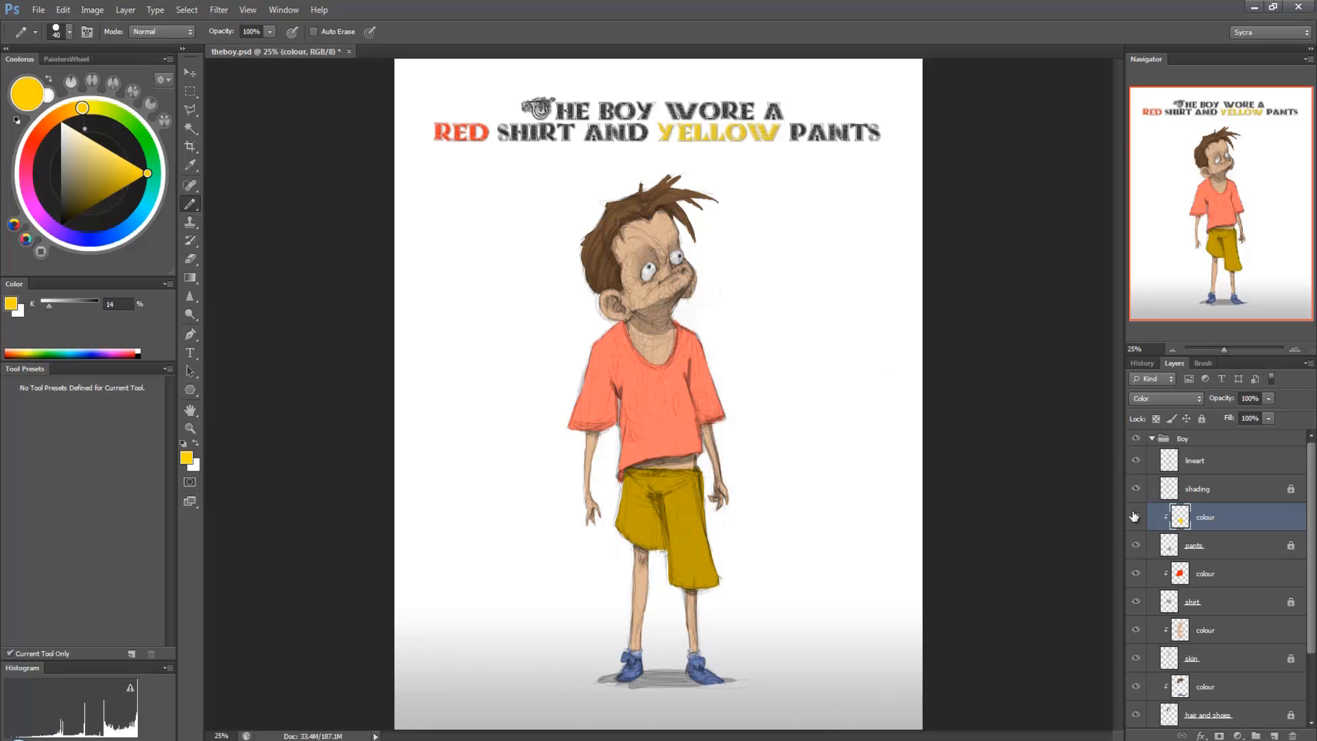
click(1134, 516)
click(1136, 574)
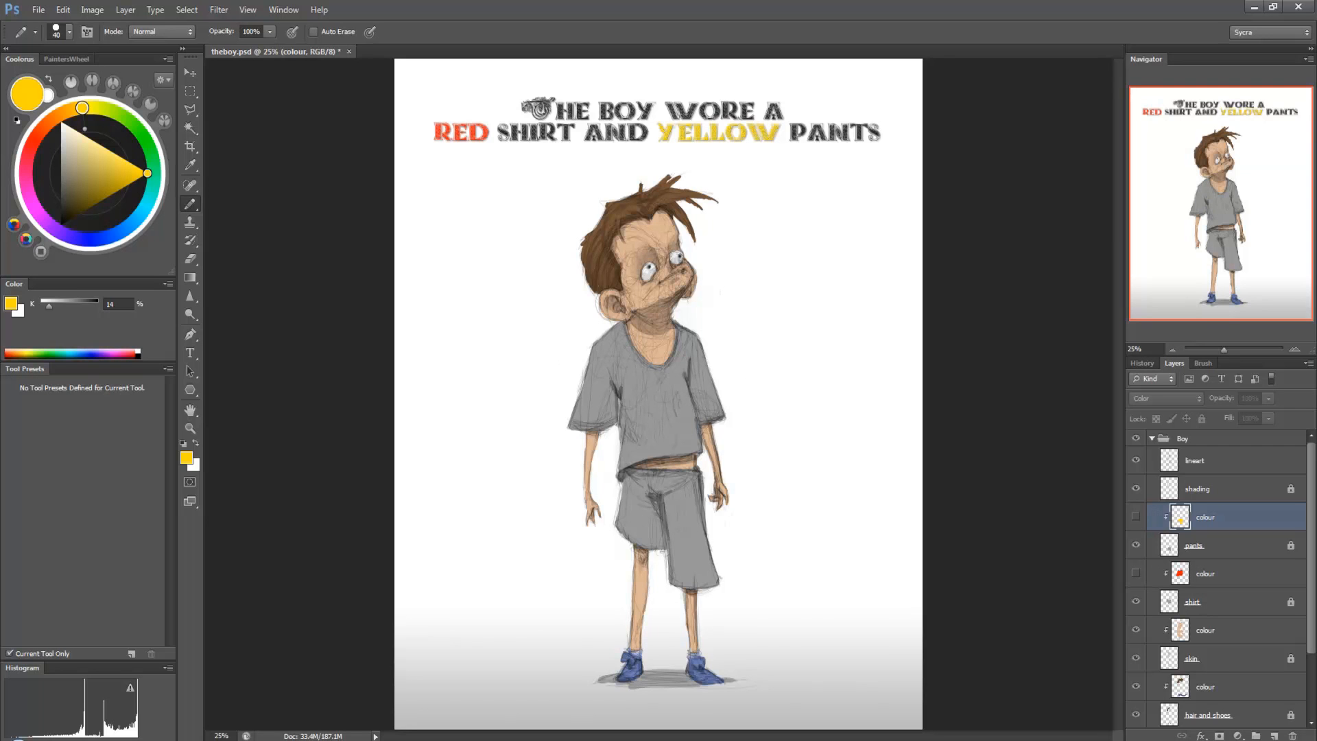
Step: Bring back the floating colourvalueboard.jpg, dock it alongside theboy.psd, and return to the boy drawing
drag(1316, 153, 1061, 158)
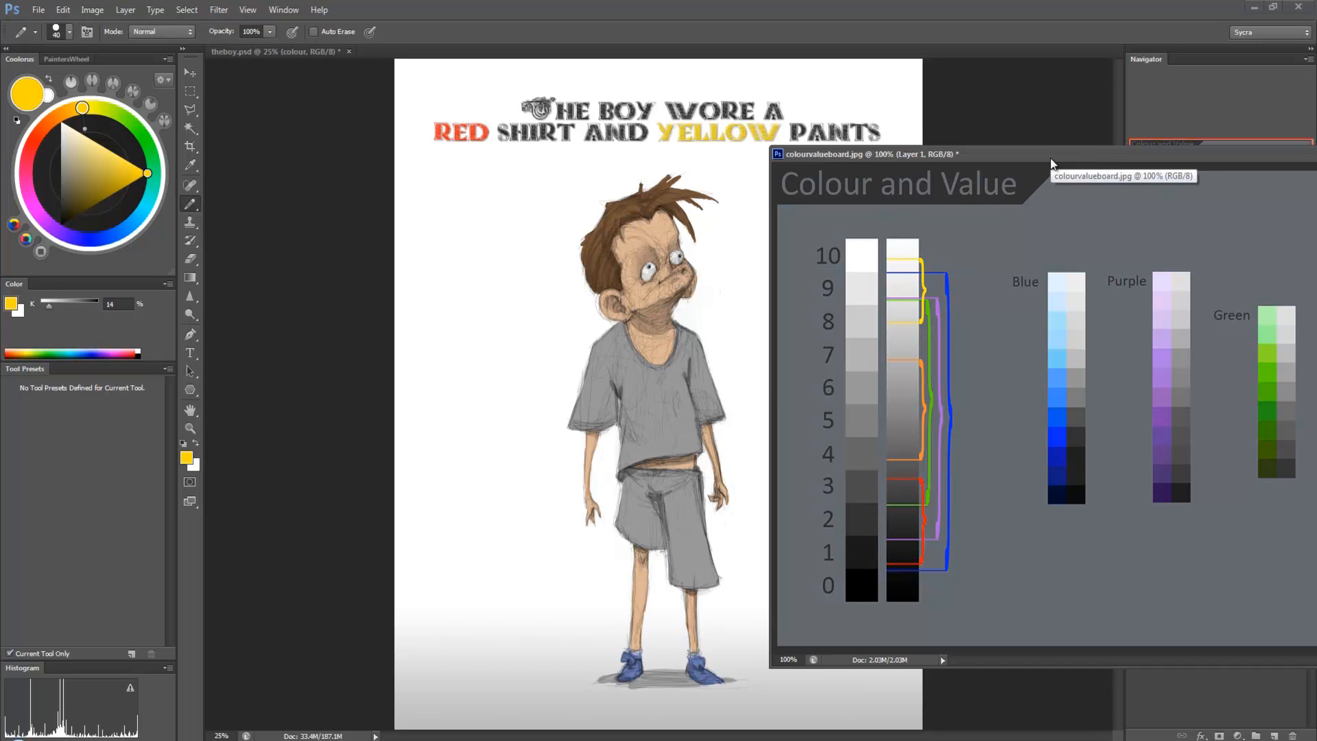
mouse_move(1052, 163)
mouse_down()
mouse_move(561, 166)
mouse_move(1228, 163)
mouse_move(894, 160)
mouse_move(807, 61)
mouse_move(476, 54)
mouse_up()
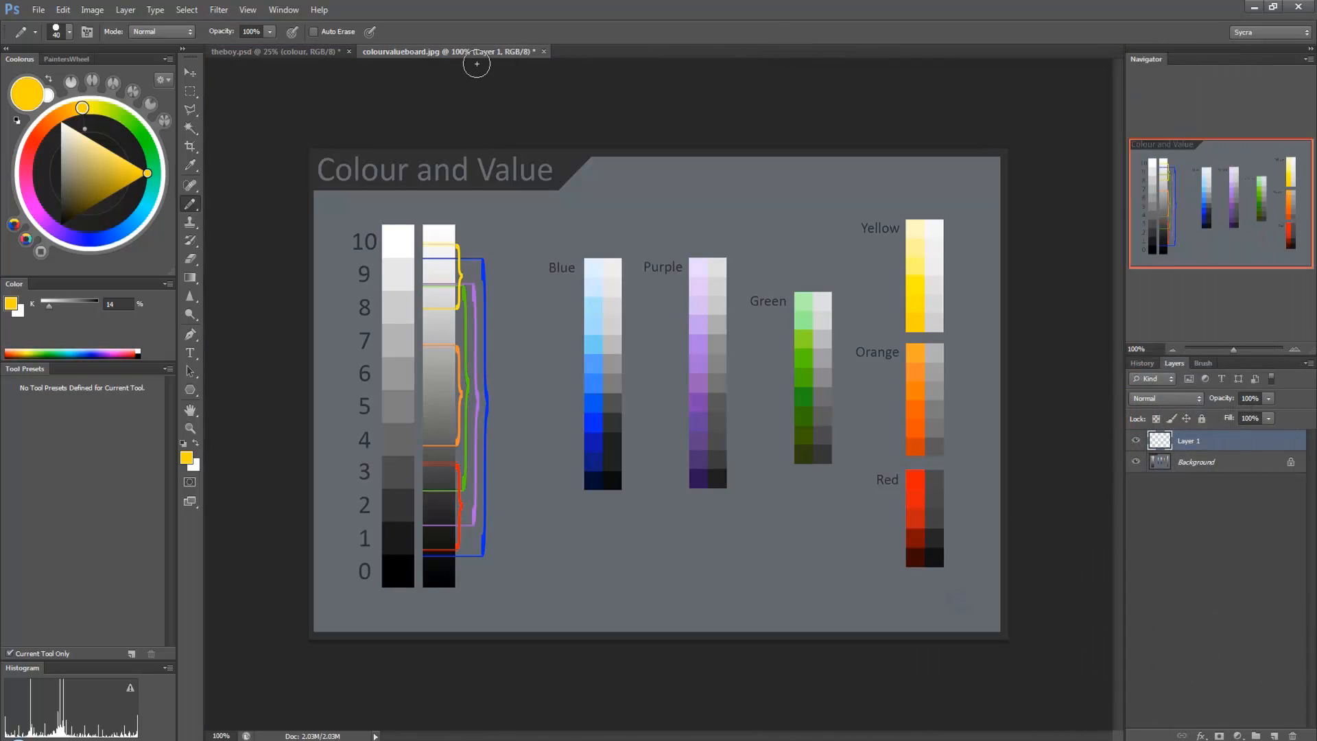
click(306, 54)
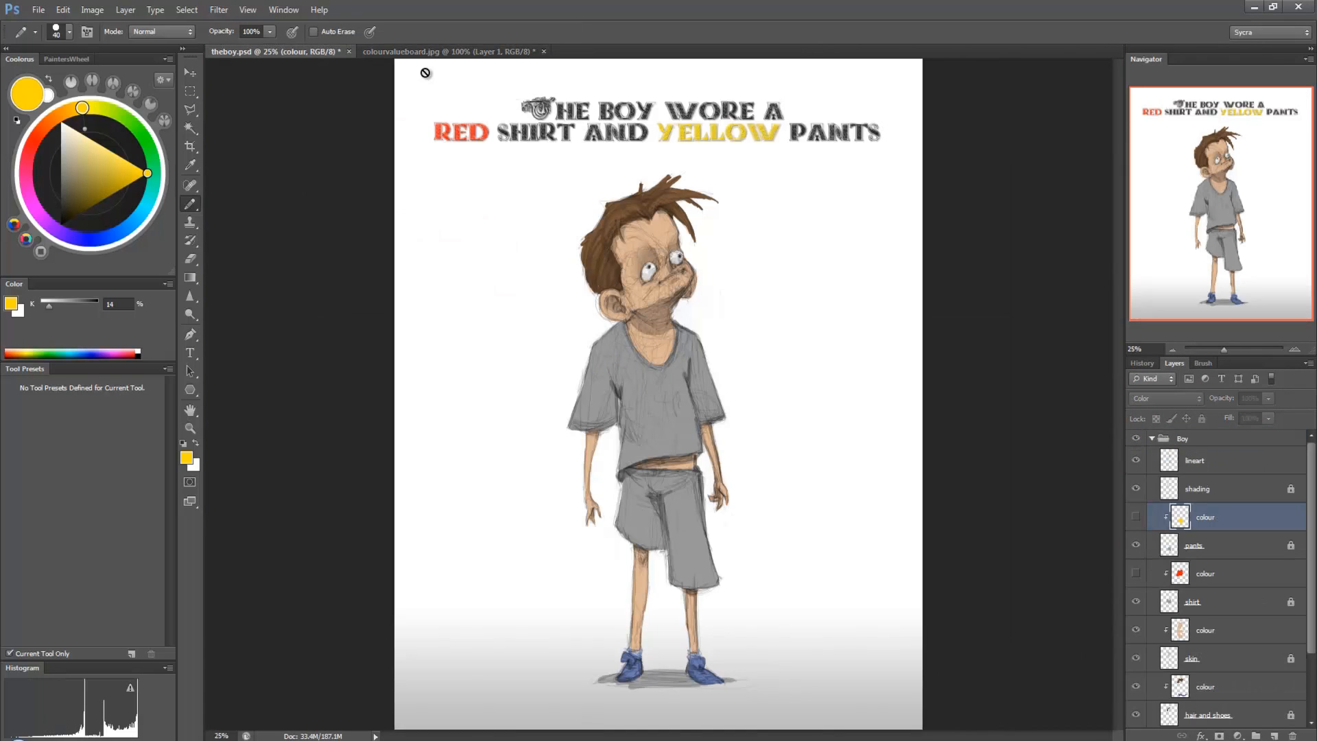
Step: Show the pants and shirt colour layers briefly to compare them with the grey values, and hide both again
click(1135, 516)
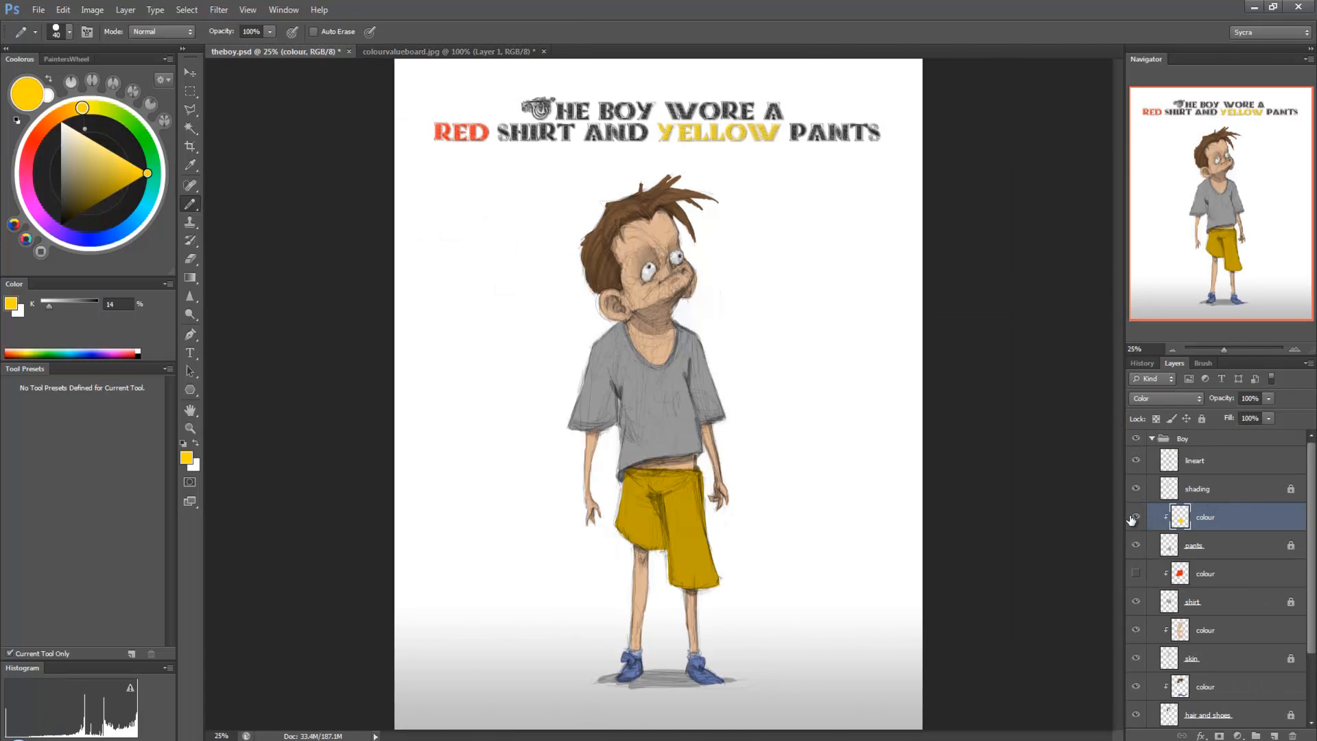
click(1136, 573)
click(1136, 572)
click(1135, 516)
Step: Replace the full lock on the pants and shirt layers with a transparent-pixels lock
click(1234, 546)
click(1201, 418)
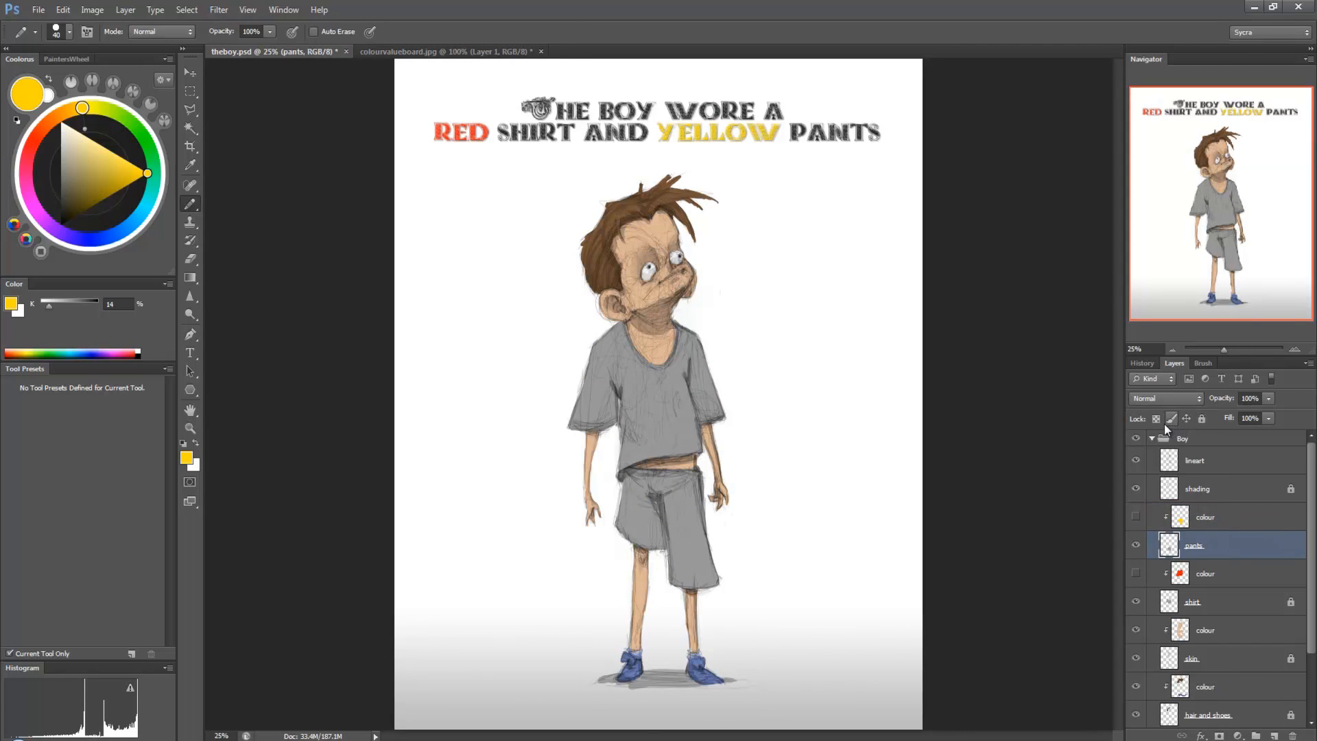
click(1155, 420)
click(1215, 603)
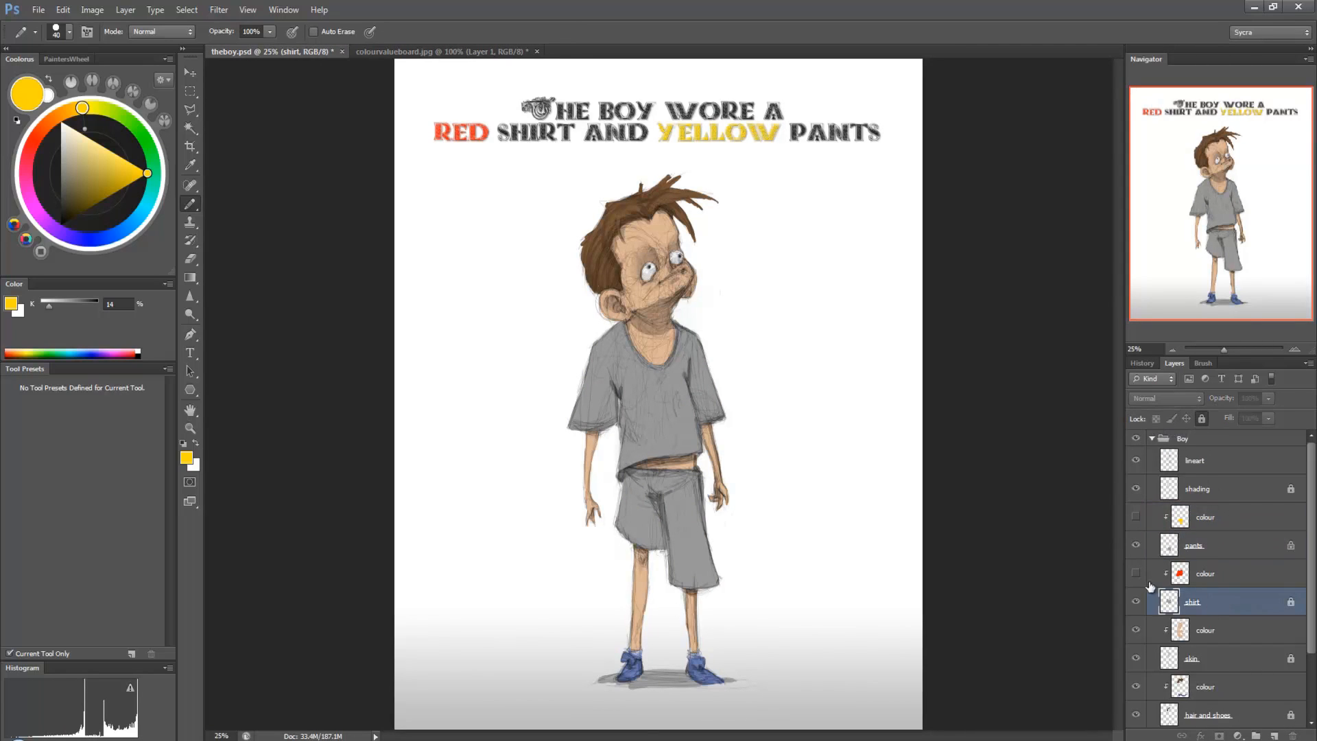
click(1202, 418)
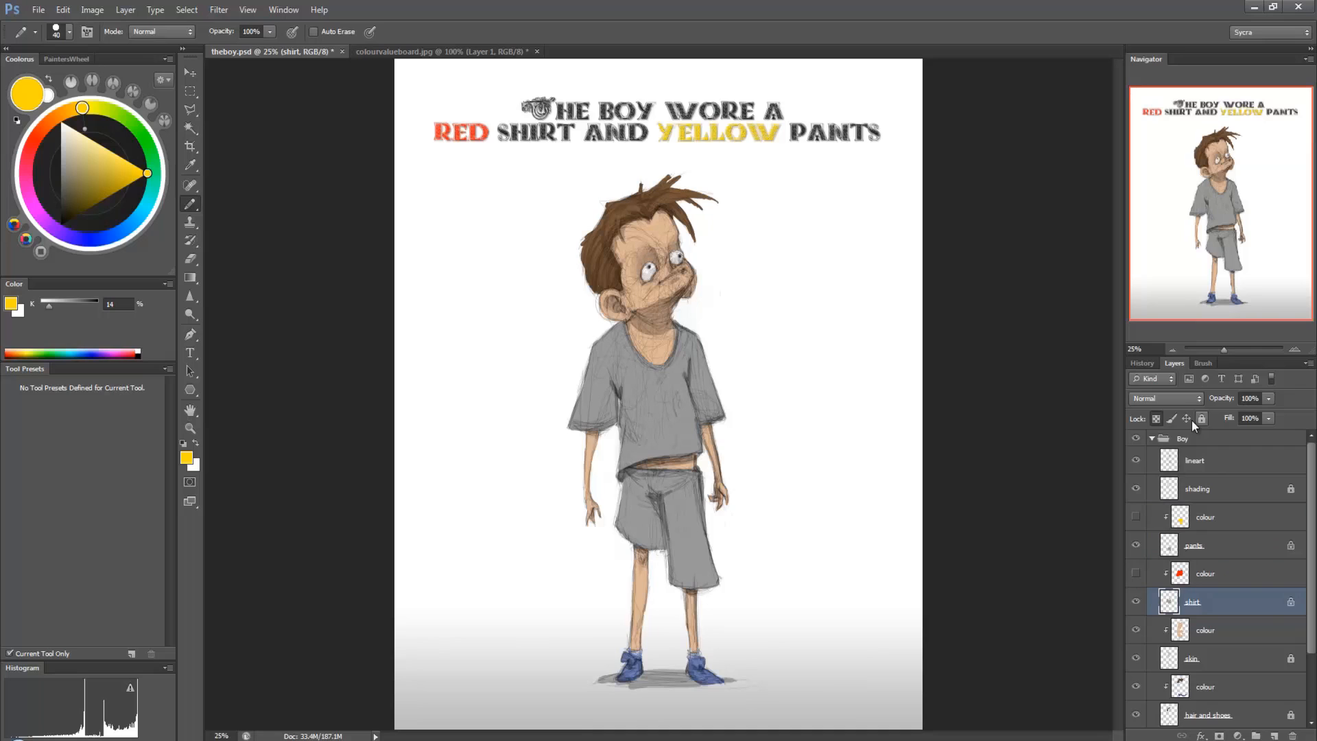
click(1156, 419)
Step: Sample a dark grey from the red range of colourvalueboard.jpg and show the shirt's colour layer in theboy.psd
click(448, 52)
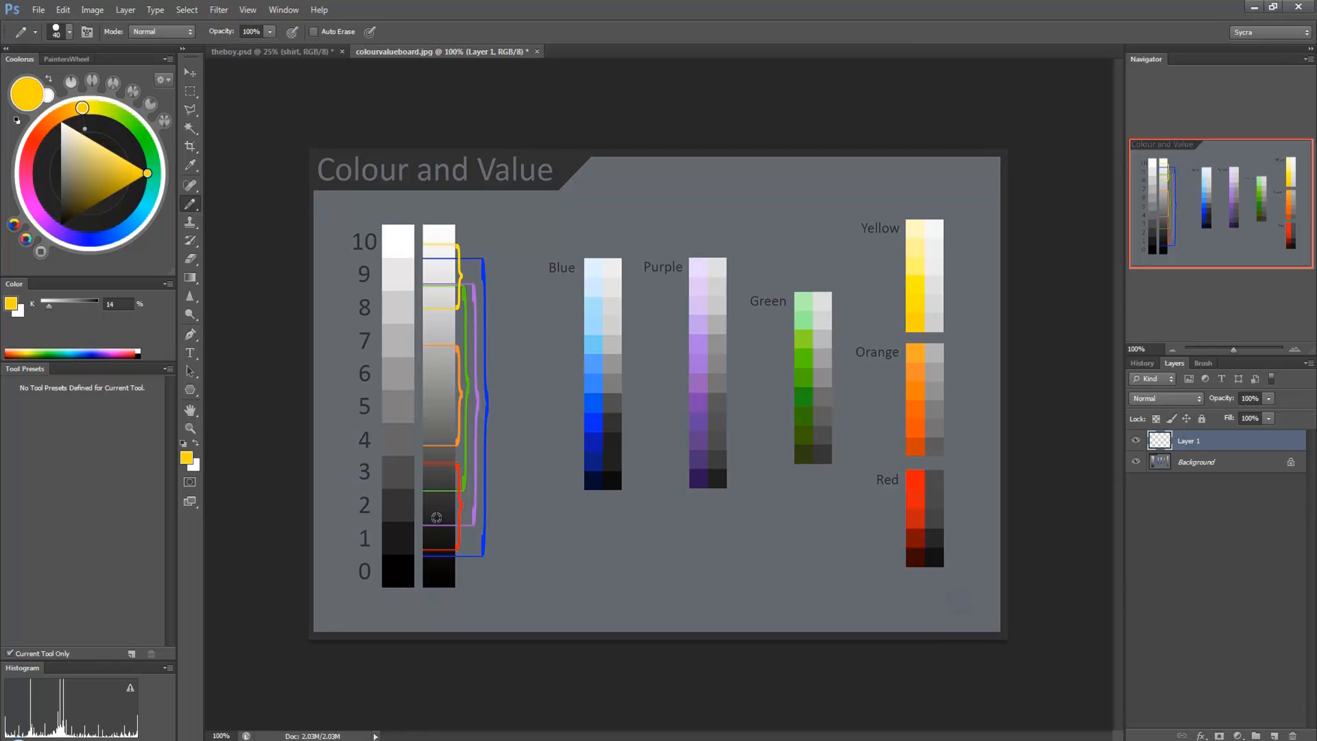
alt+click(436, 517)
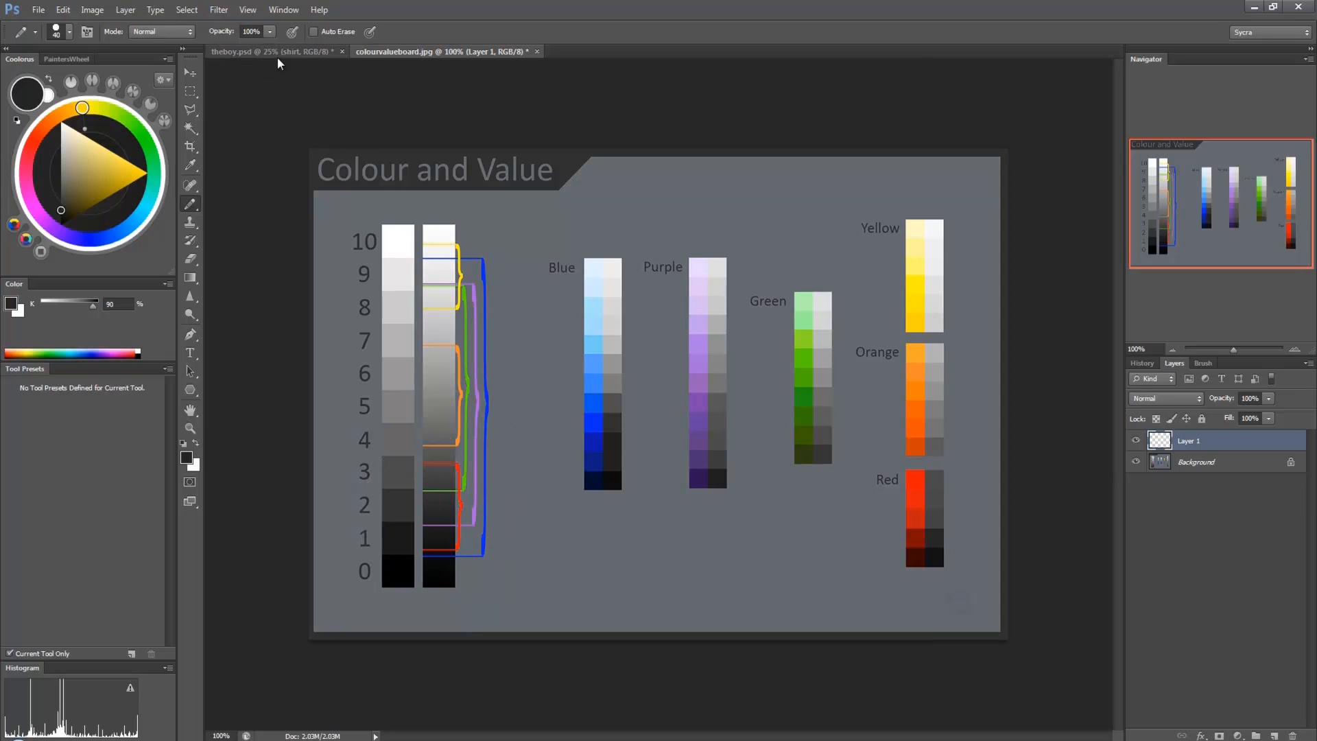
click(276, 52)
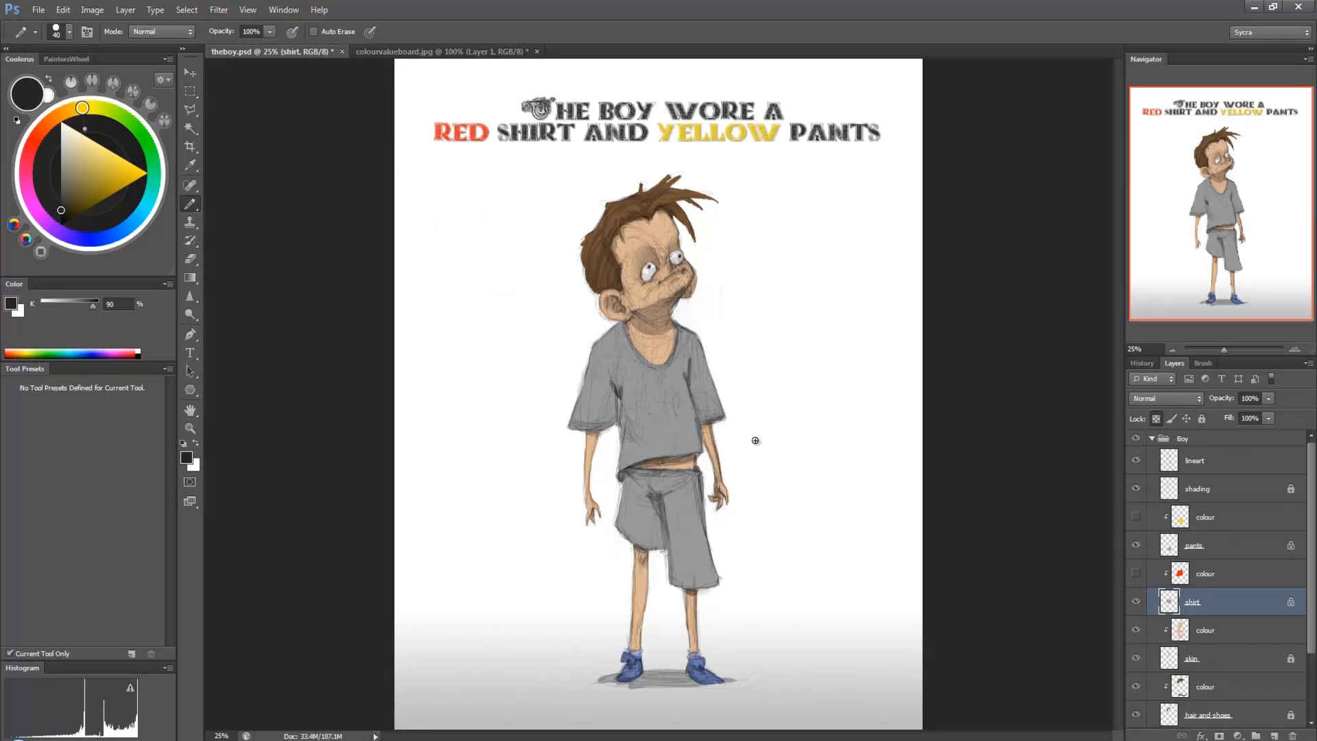
click(1136, 573)
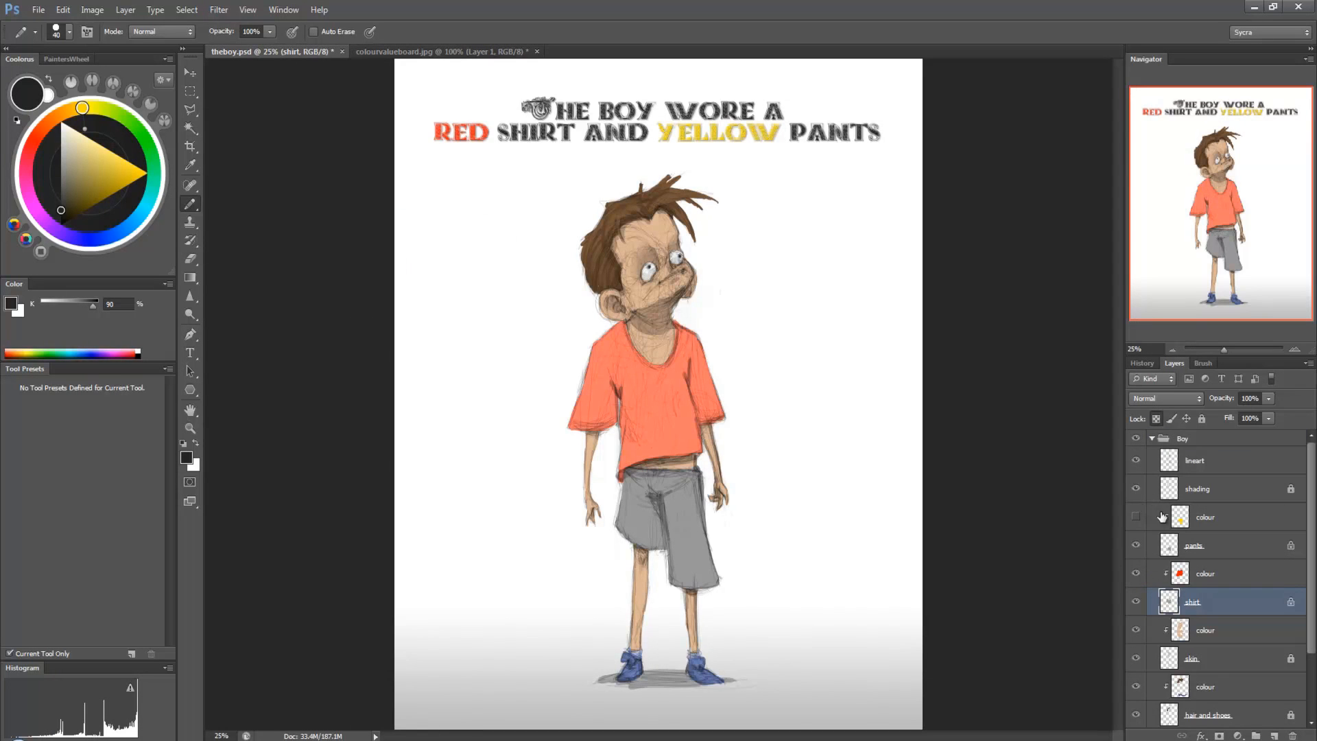
Step: Enlarge the brush to 150 and repaint the shirt layer in dark grey, lightening the foreground grey to 85%
mouse_move(712, 343)
mouse_down()
mouse_move(716, 418)
mouse_move(684, 346)
mouse_move(701, 430)
mouse_up()
key(bracketright)
key(bracketright)
key(bracketright)
key(bracketright)
key(bracketright)
key(bracketright)
key(bracketright)
key(bracketright)
mouse_move(680, 362)
mouse_down()
mouse_move(660, 401)
mouse_move(686, 328)
mouse_move(701, 394)
mouse_move(671, 438)
mouse_move(633, 445)
mouse_move(614, 471)
mouse_move(623, 379)
mouse_move(637, 384)
mouse_move(640, 370)
mouse_move(623, 375)
mouse_move(604, 428)
mouse_move(565, 429)
mouse_up()
click(60, 203)
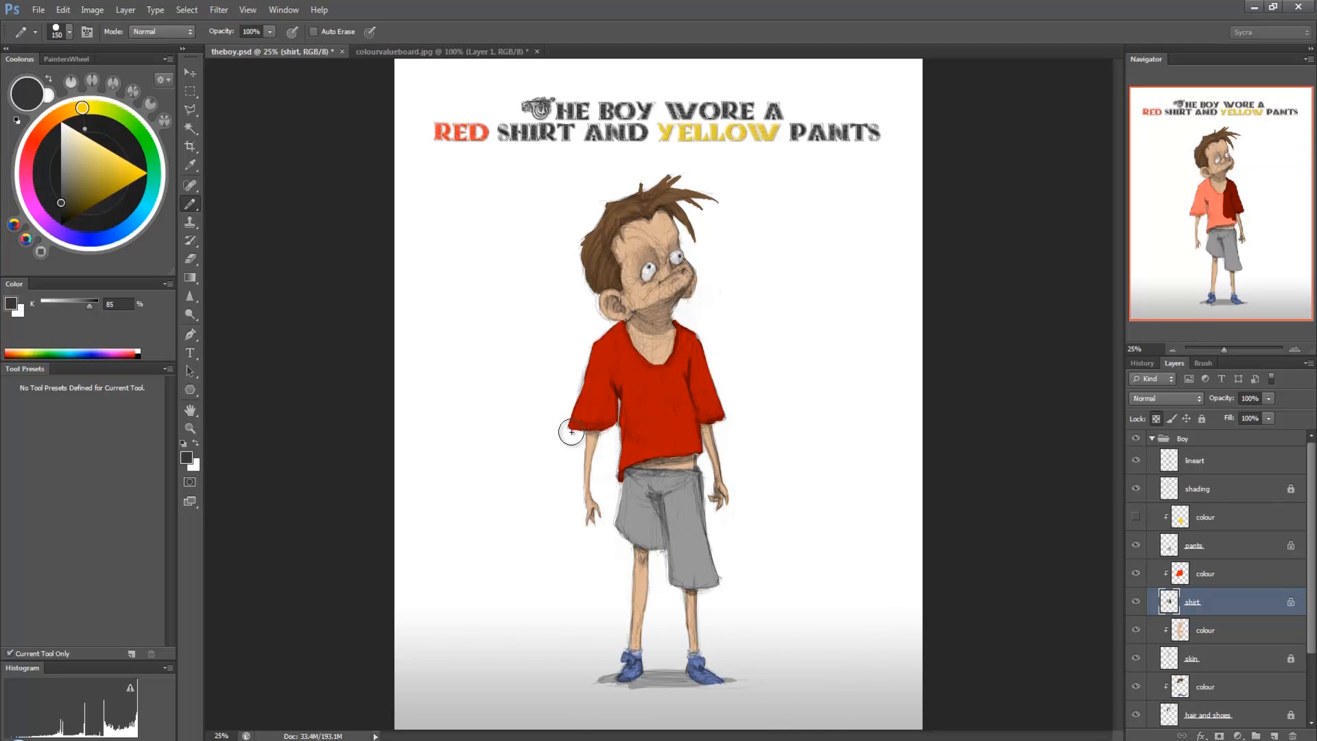
Step: Show the pants' colour layer briefly to check it over the grey, hide it again and select the pants layer
click(1195, 520)
click(1135, 518)
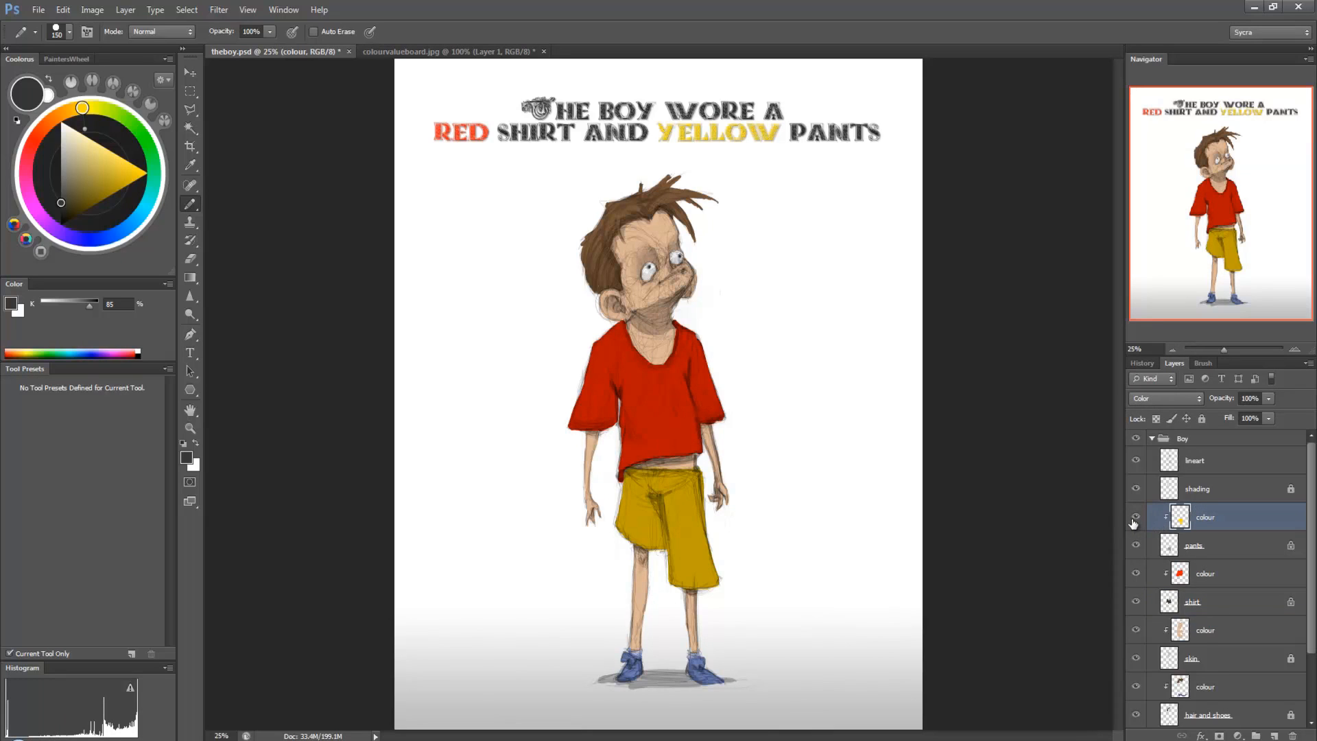
click(1136, 519)
click(1227, 541)
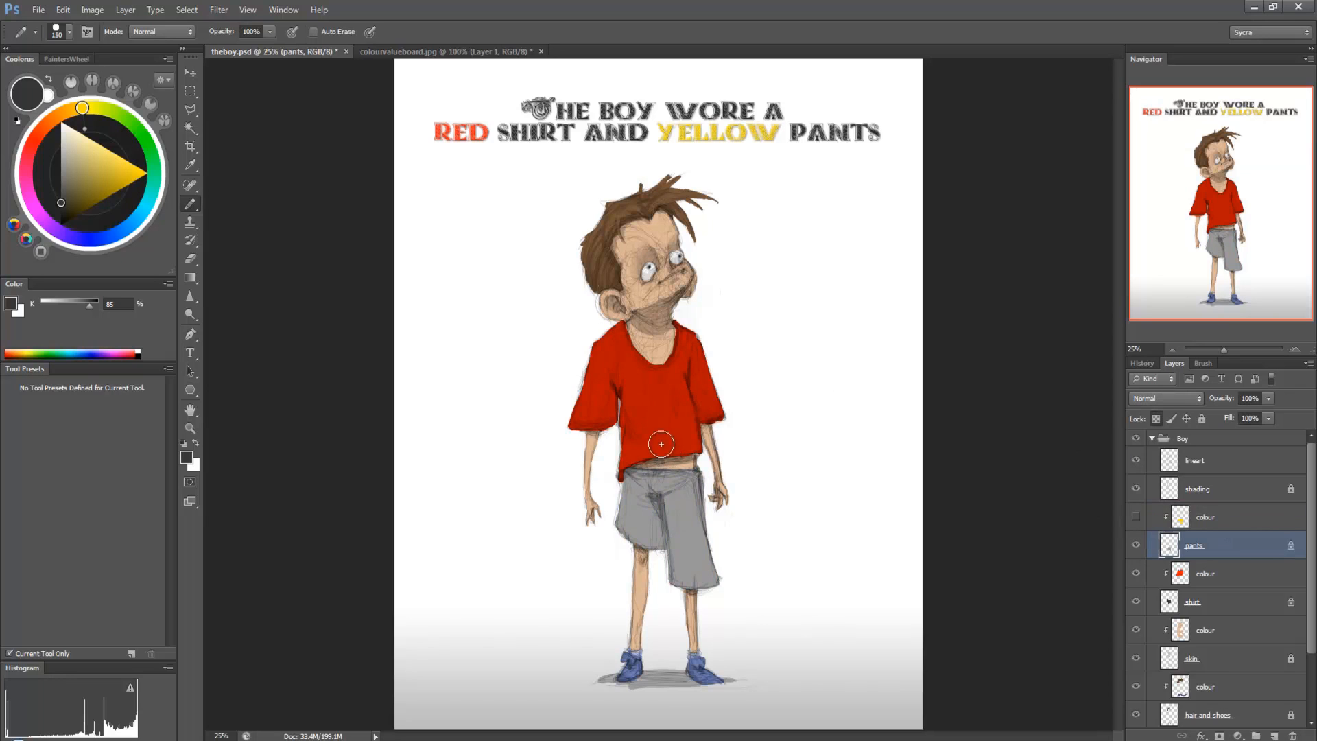
Step: Repaint the pants layer with the value 9 light grey sampled from the colour board, and show the pants' colour layer
click(455, 49)
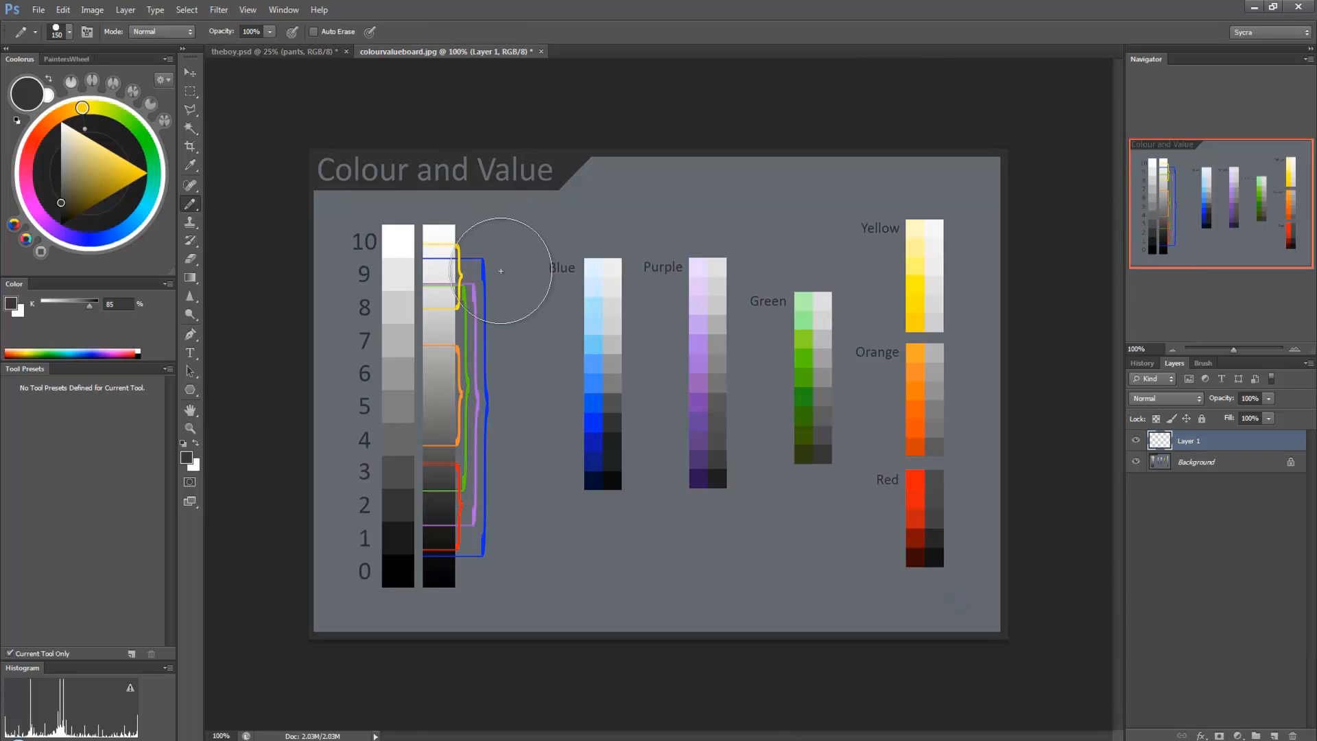
alt+click(408, 272)
click(318, 53)
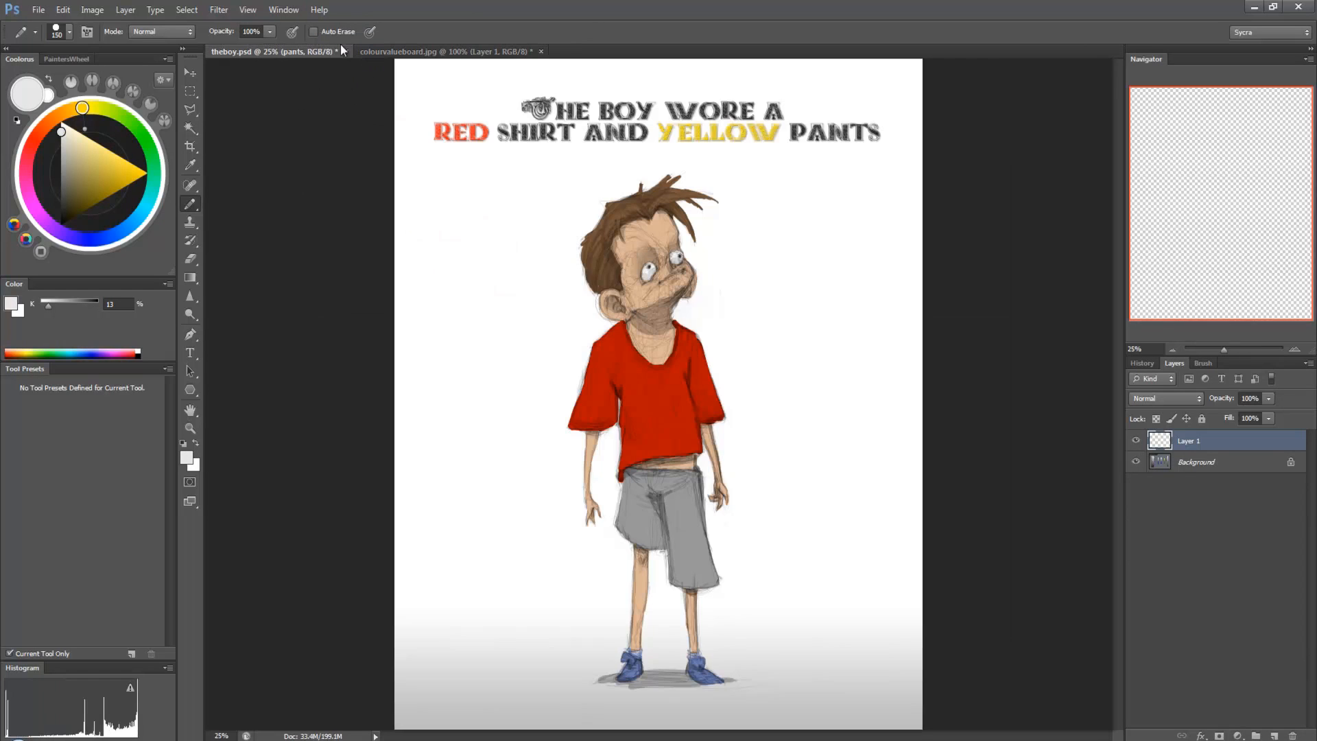
mouse_move(696, 531)
mouse_down()
mouse_move(714, 549)
mouse_move(685, 567)
mouse_move(686, 542)
mouse_move(620, 525)
mouse_move(628, 489)
mouse_move(691, 466)
mouse_move(715, 565)
mouse_up()
click(1135, 517)
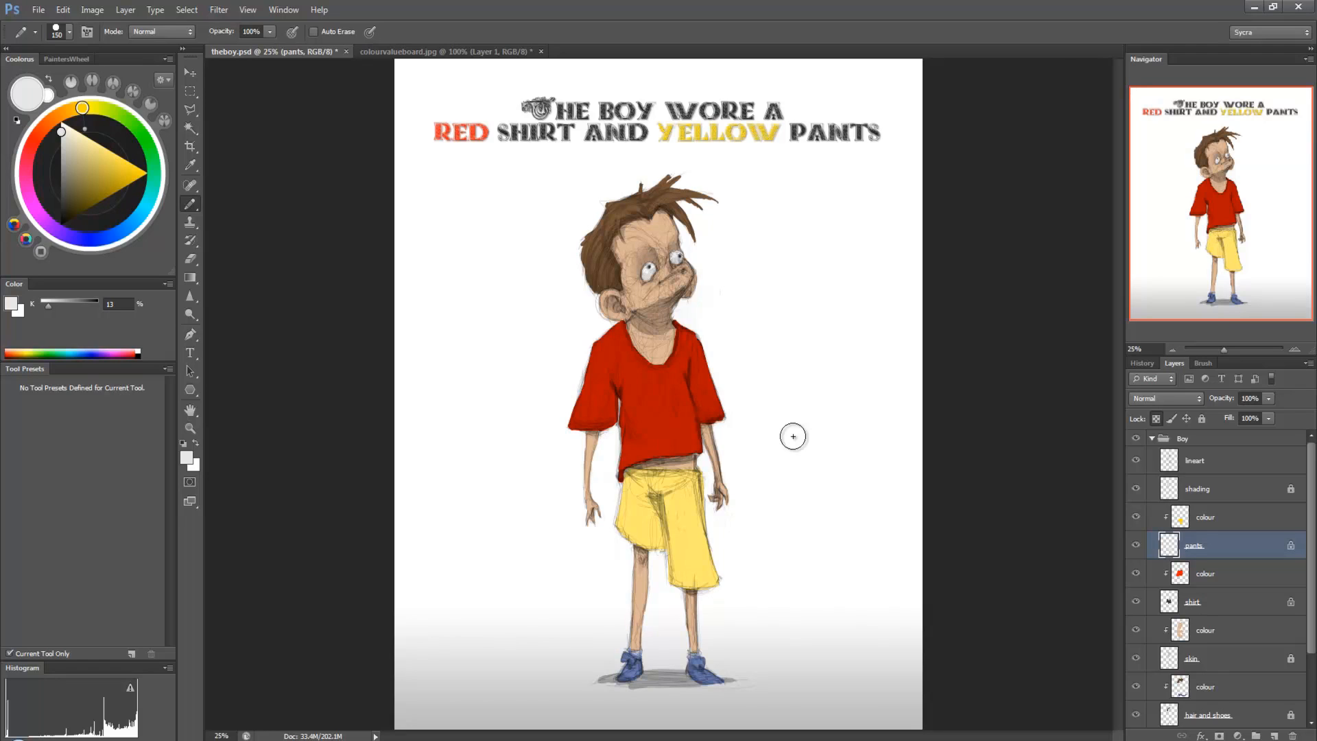
Step: Bring up colourvalueboard.jpg, reduce the brush to 25 and set the foreground to a muted, mid-value yellow
drag(69, 147, 147, 173)
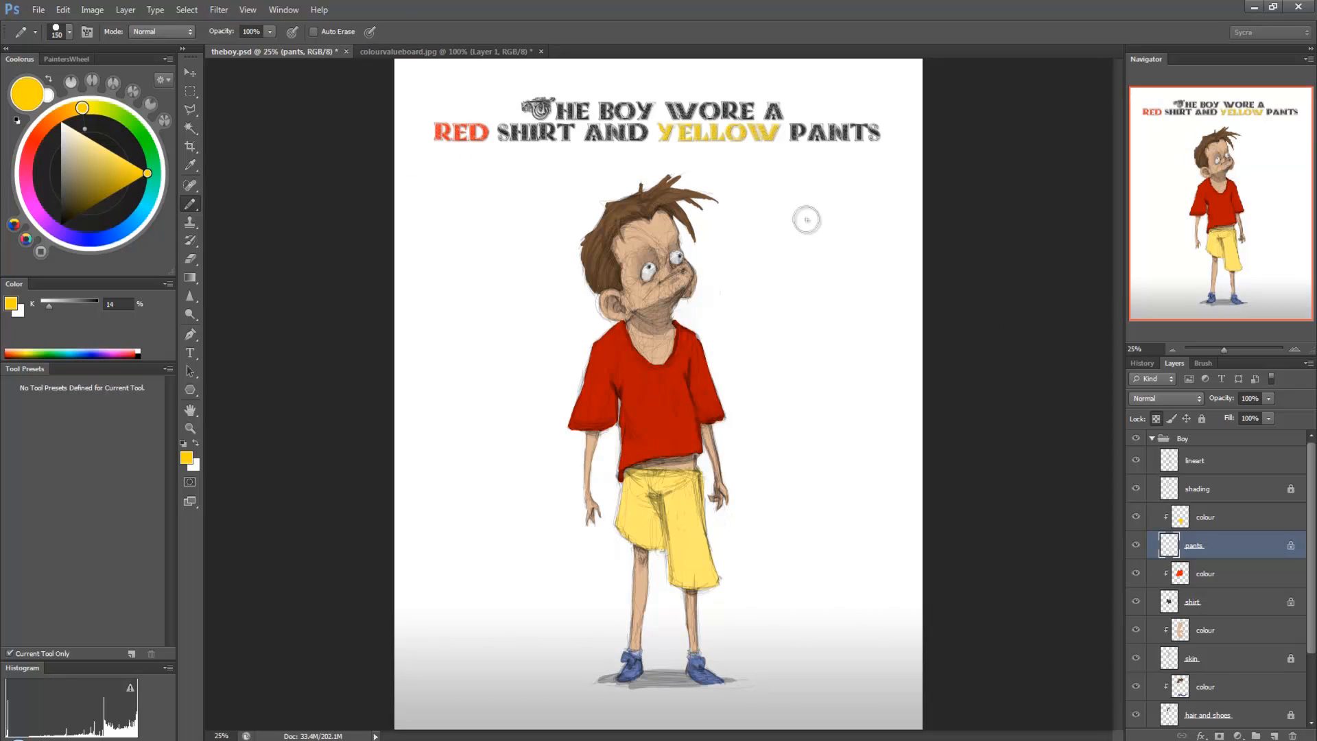
click(398, 51)
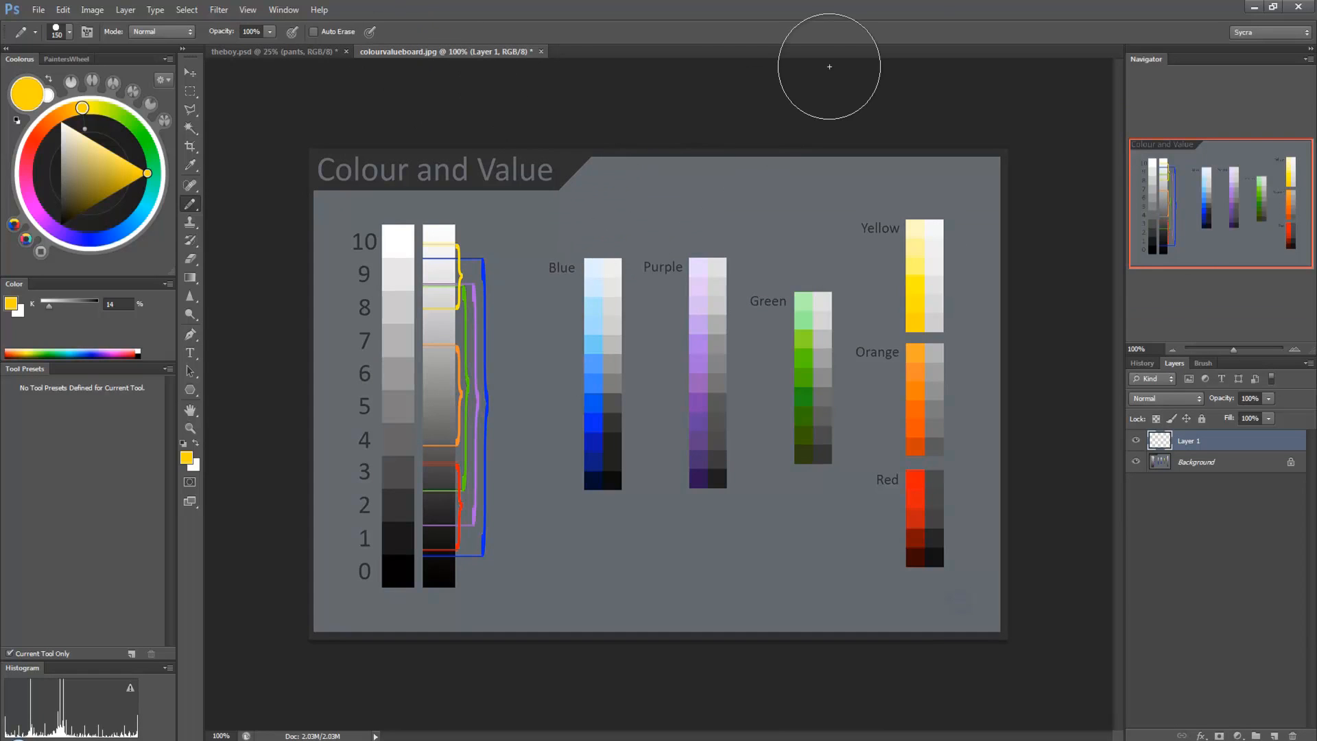
key(bracketleft)
key(bracketleft)
key(bracketleft)
key(bracketleft)
key(bracketleft)
key(bracketleft)
key(bracketleft)
key(bracketleft)
key(bracketleft)
key(bracketleft)
drag(85, 138, 82, 198)
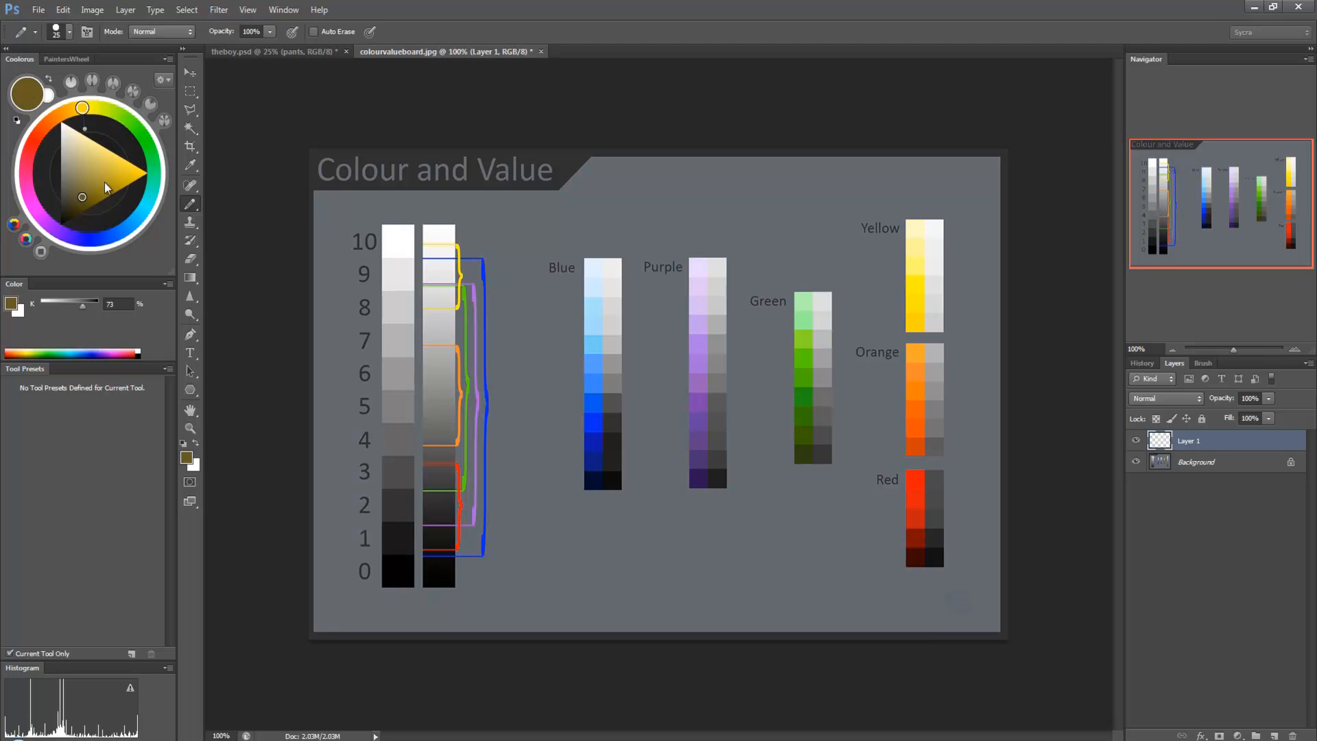
mouse_move(81, 197)
mouse_down()
mouse_move(105, 170)
mouse_move(136, 177)
mouse_move(89, 174)
mouse_move(157, 182)
mouse_move(85, 169)
mouse_up()
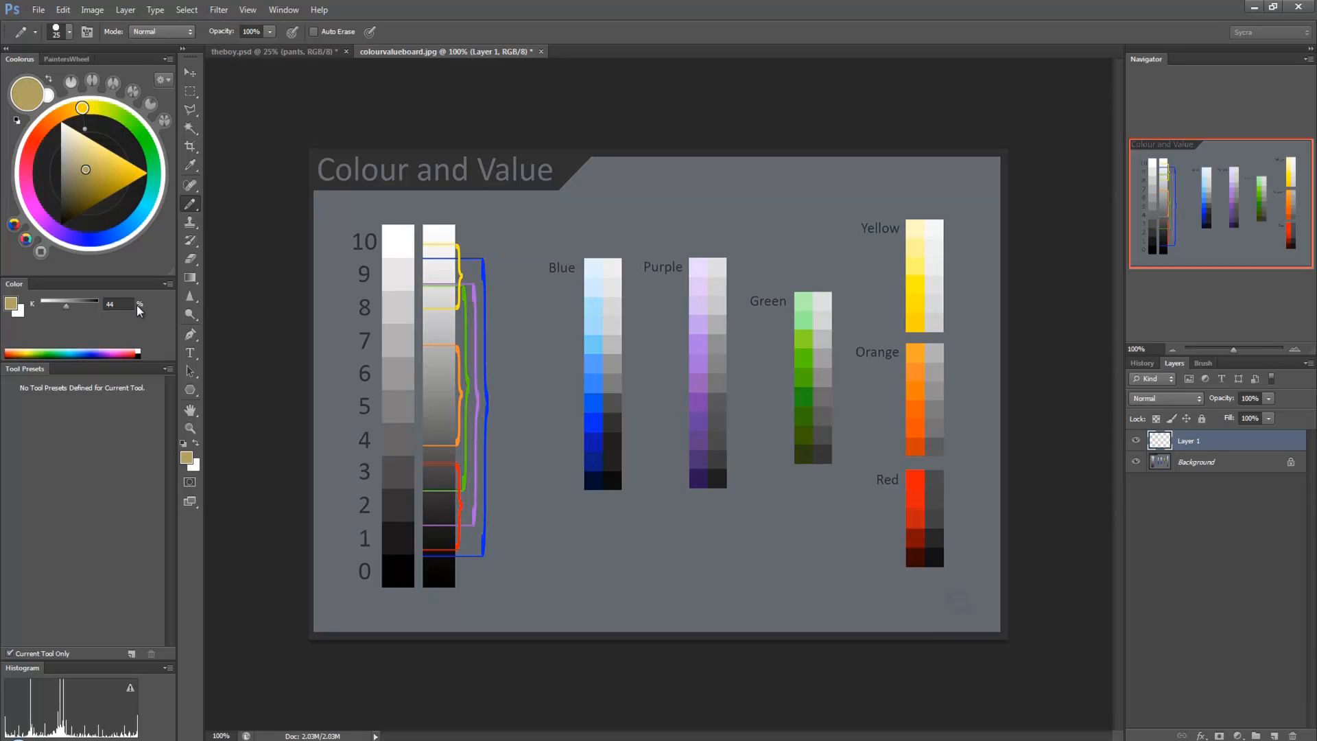
Step: Try out bright, pale and dark yellows and a blue in the foreground Color Picker, cancel it and return to the brush
click(13, 308)
click(677, 415)
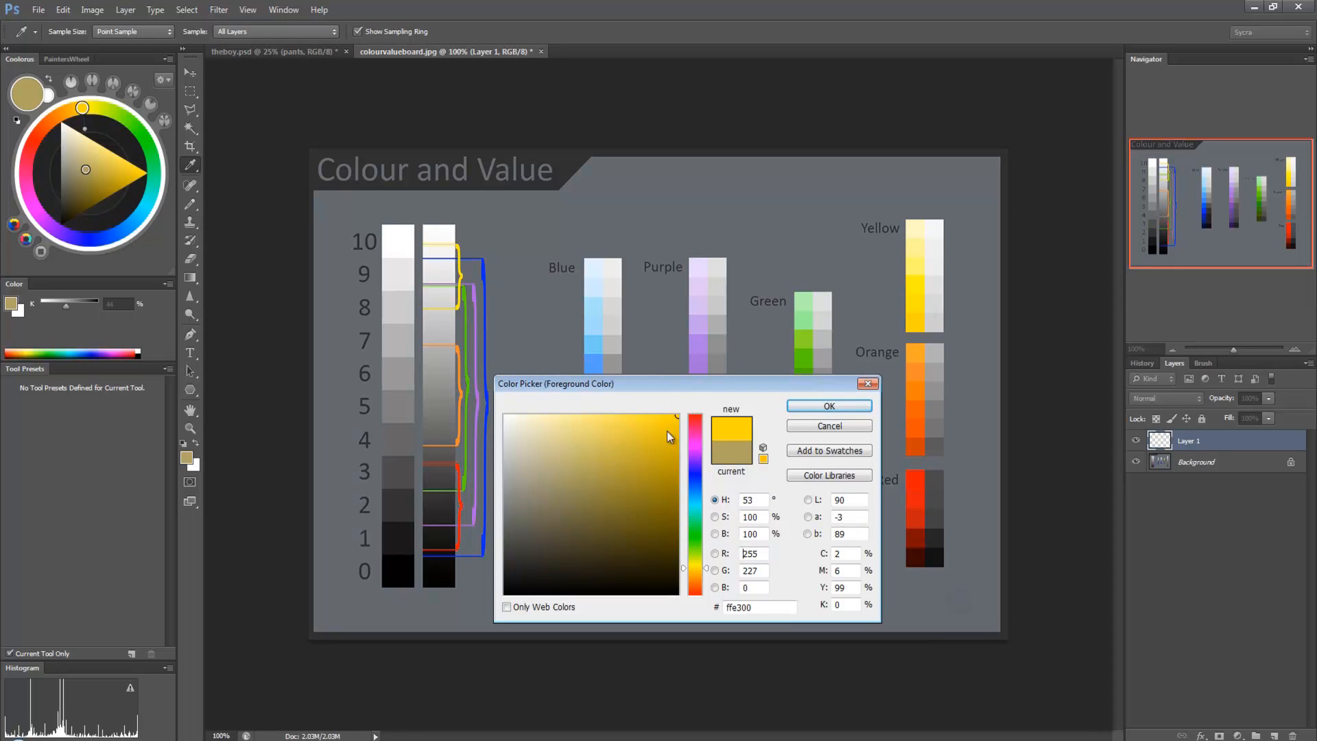
click(505, 416)
mouse_move(345, 377)
mouse_down()
mouse_move(402, 494)
mouse_move(532, 488)
mouse_move(568, 469)
mouse_up()
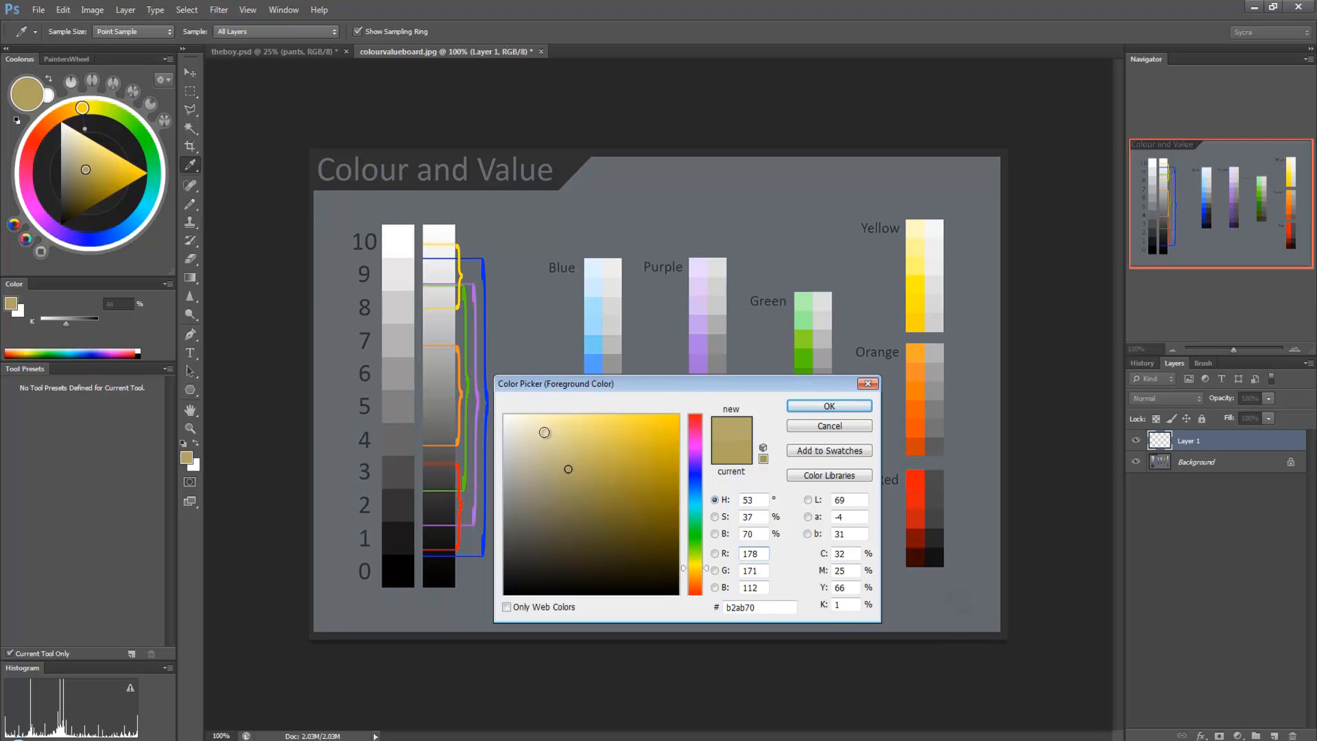
mouse_move(535, 425)
mouse_down()
mouse_move(563, 517)
mouse_move(615, 546)
mouse_move(529, 461)
mouse_move(538, 485)
mouse_move(617, 555)
mouse_move(583, 494)
mouse_move(614, 542)
mouse_up()
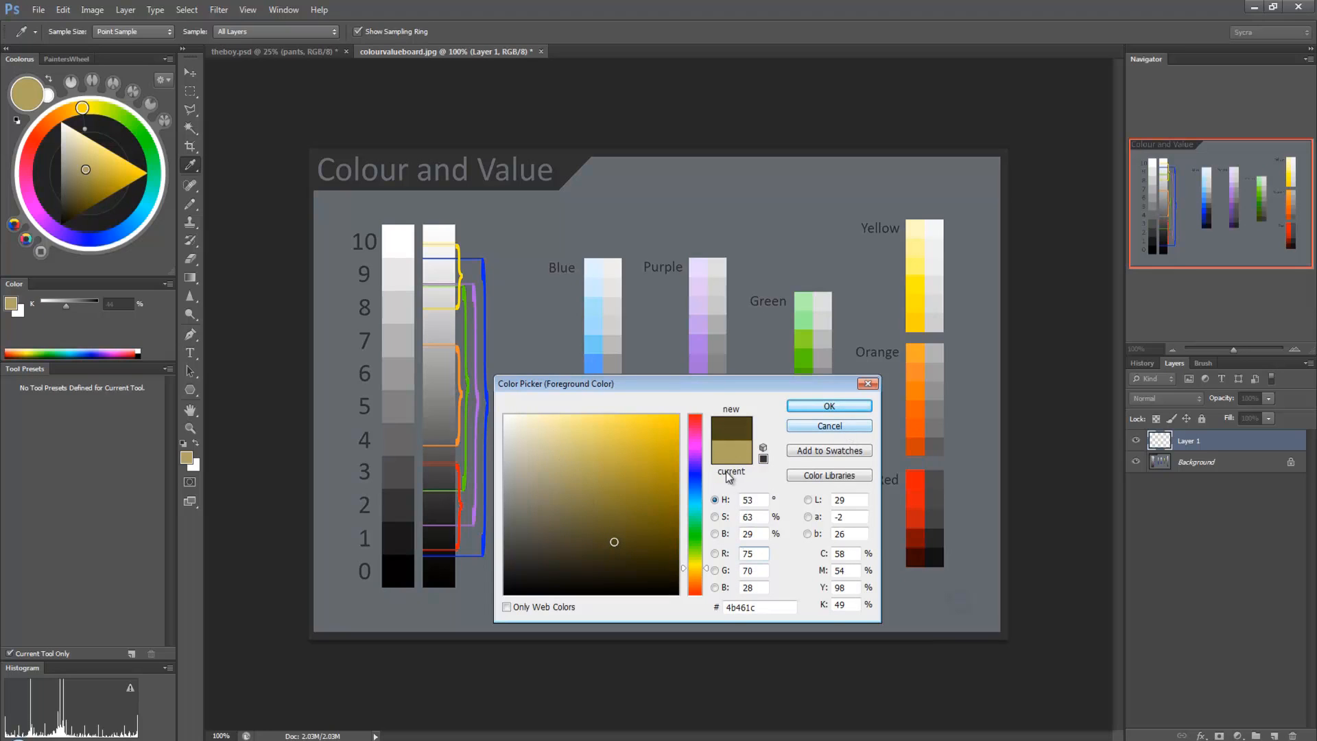
click(695, 478)
mouse_move(634, 482)
mouse_down()
mouse_move(601, 489)
mouse_move(579, 520)
mouse_move(626, 559)
mouse_move(570, 471)
mouse_move(603, 444)
mouse_up()
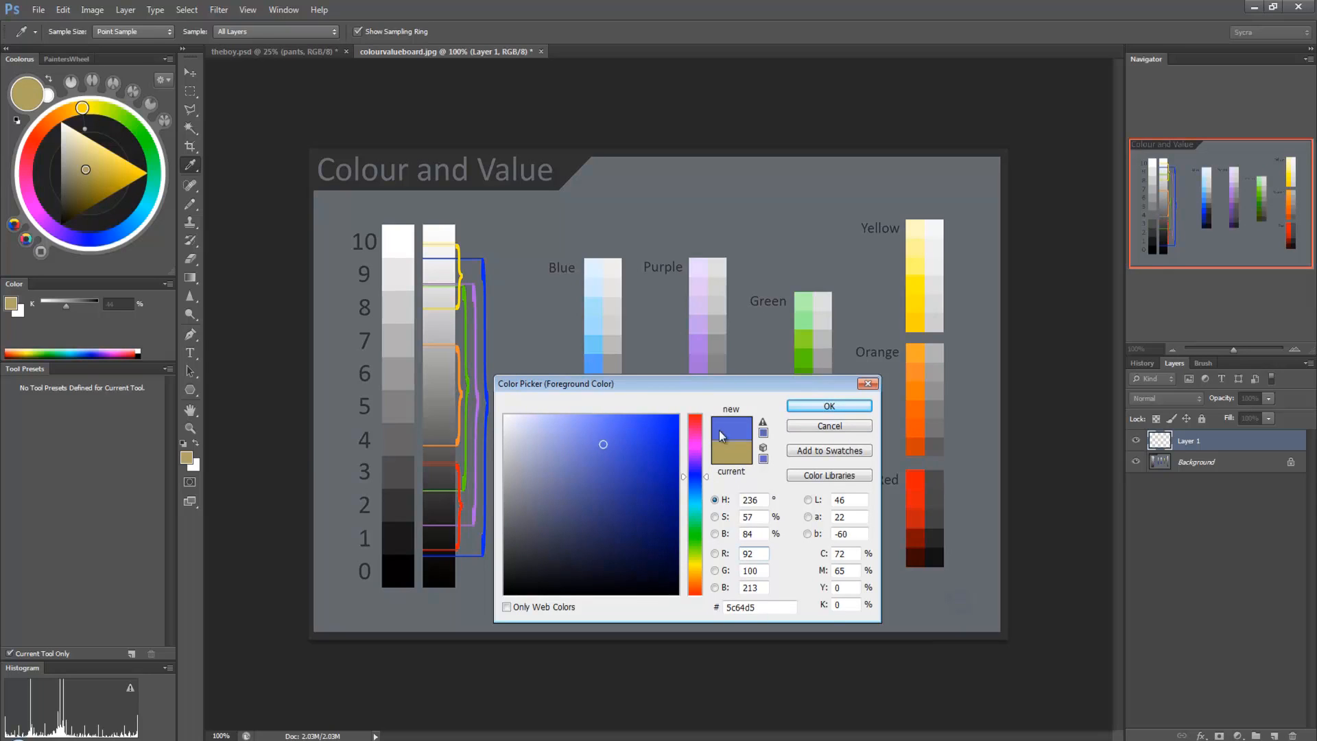
click(816, 426)
key(b)
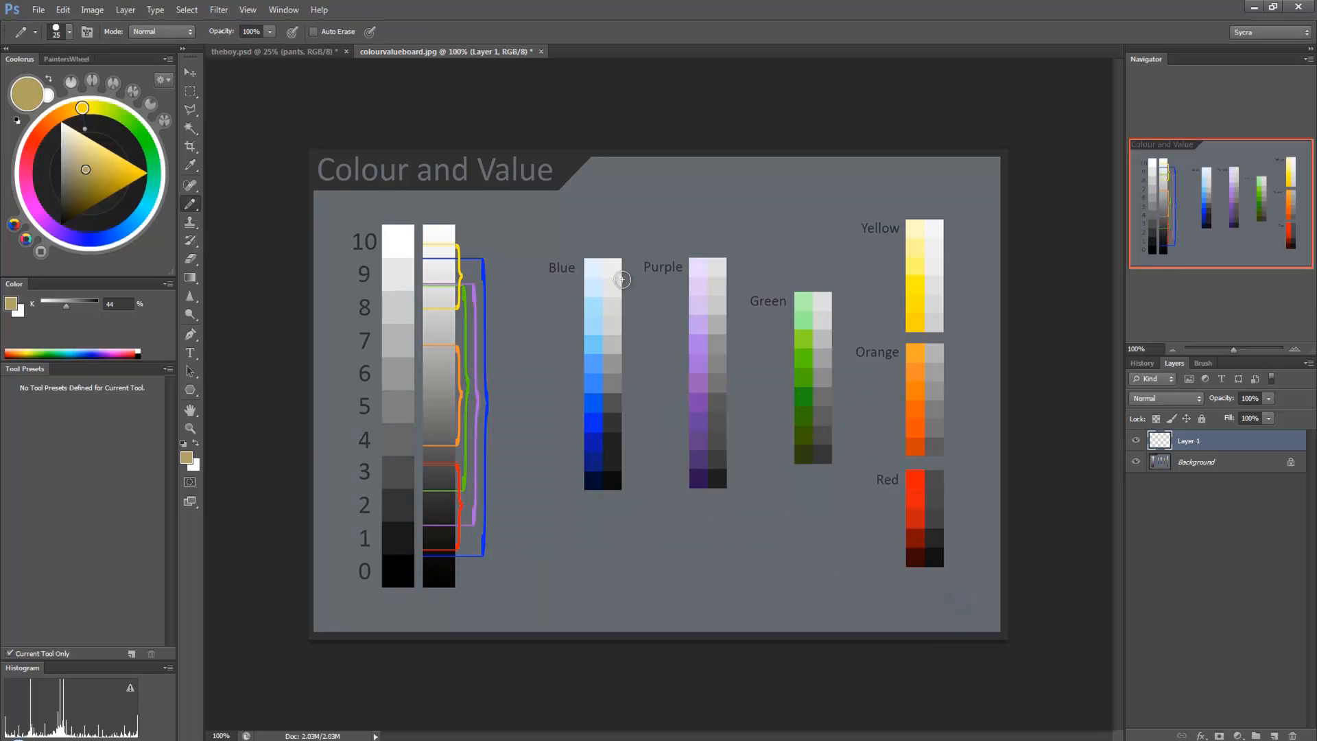